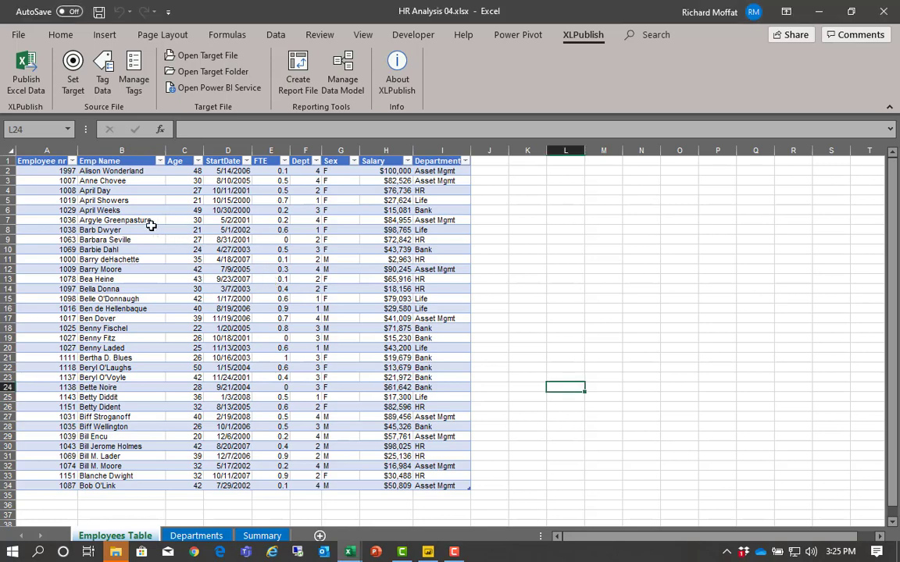
- Open the published target file of the HR Analysis 04 workbook and show its EmpData sheet
click(136, 221)
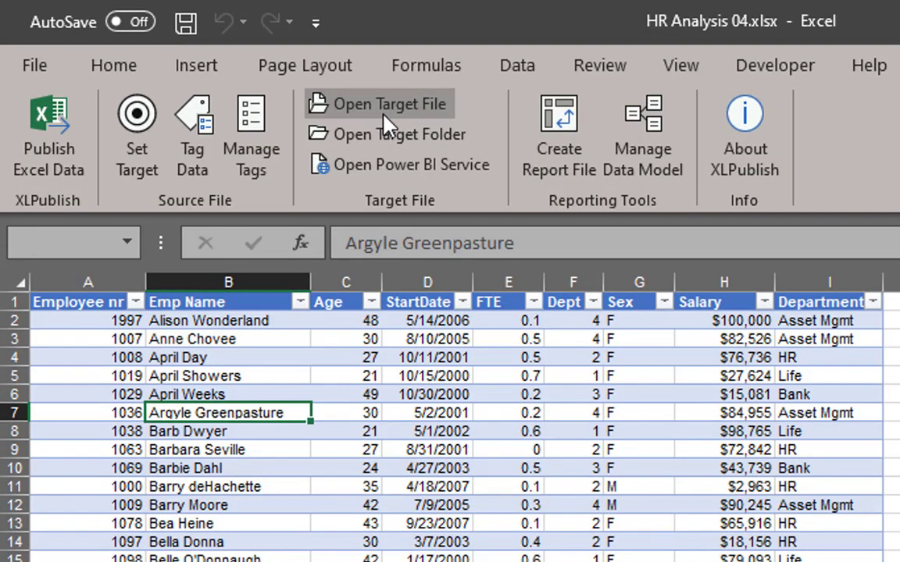
click(385, 118)
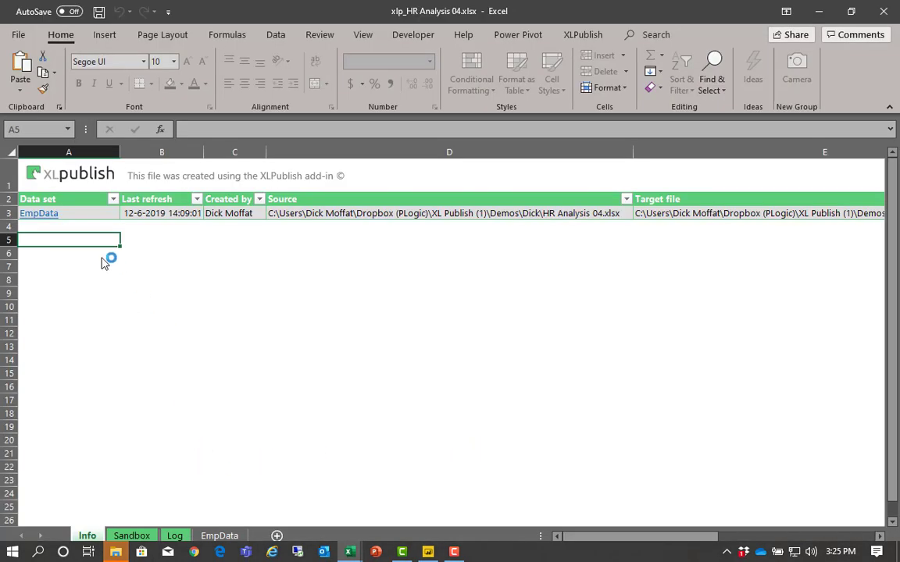
click(226, 536)
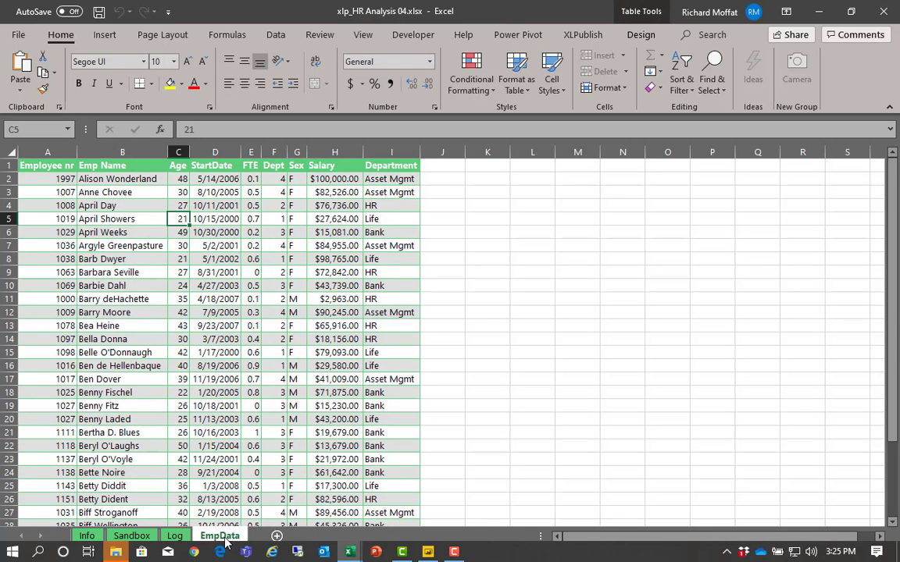
- Examine the PivotTable on the Sandbox sheet, which breaks down [Salary] by Department, Sex and Age
click(132, 536)
click(123, 223)
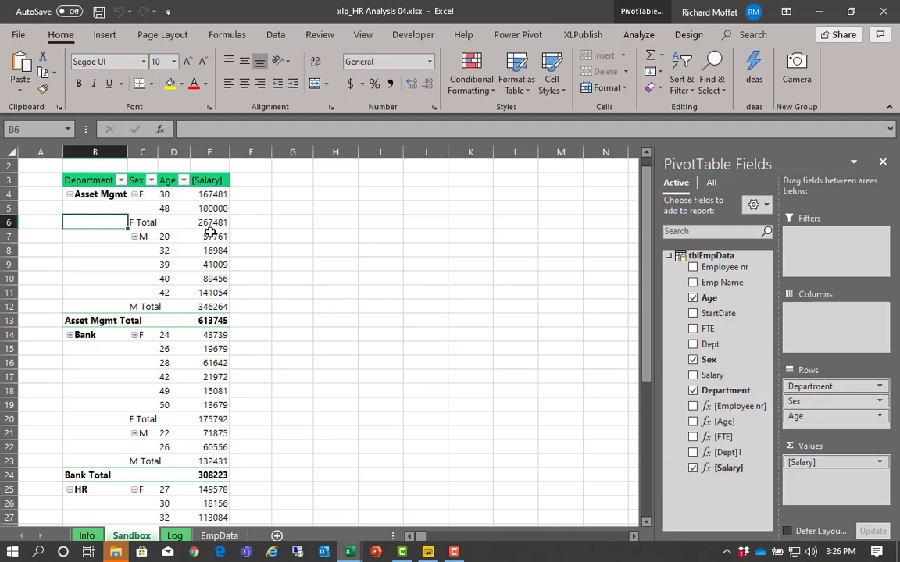
mouse_move(211, 224)
click(103, 195)
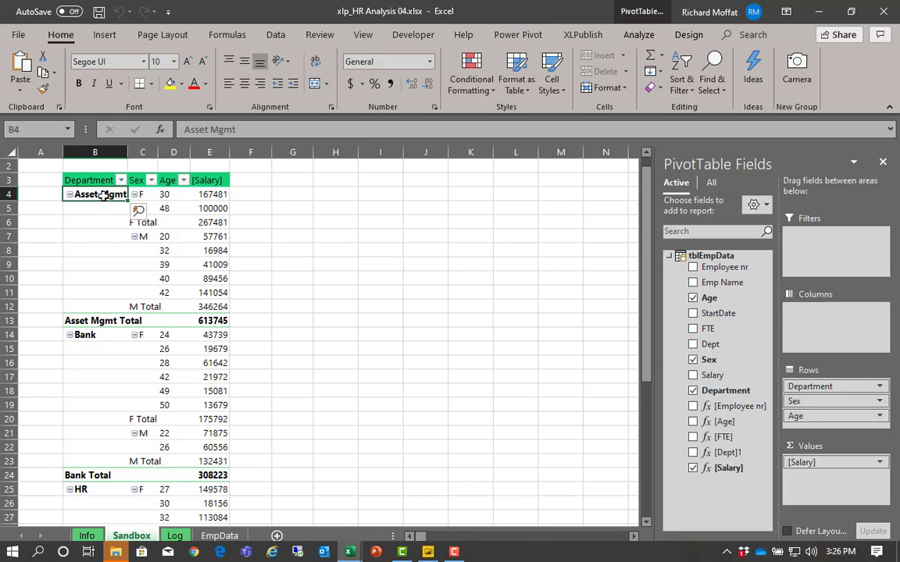
click(197, 206)
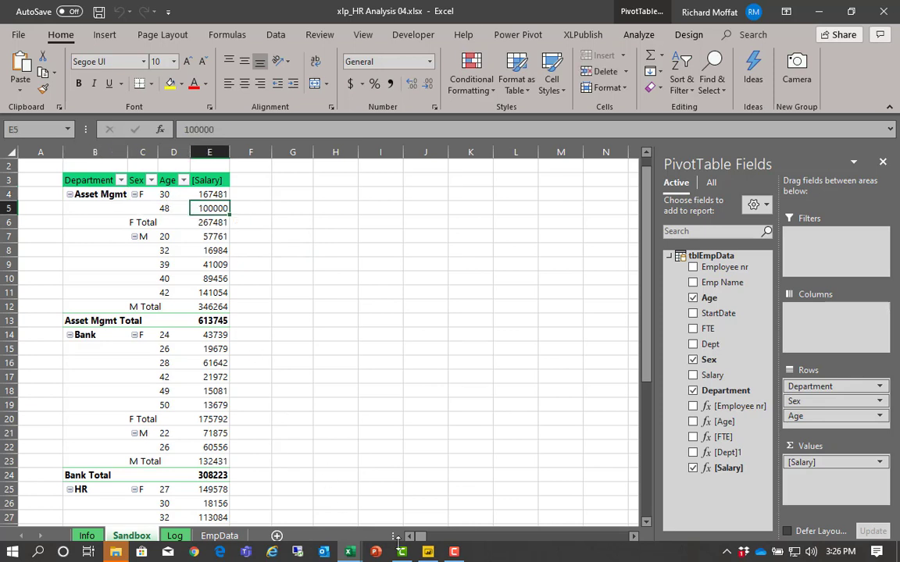
- Switch to Power BI Desktop and examine the [Salary] matrix and the fields of tblEmpData
click(351, 553)
click(433, 469)
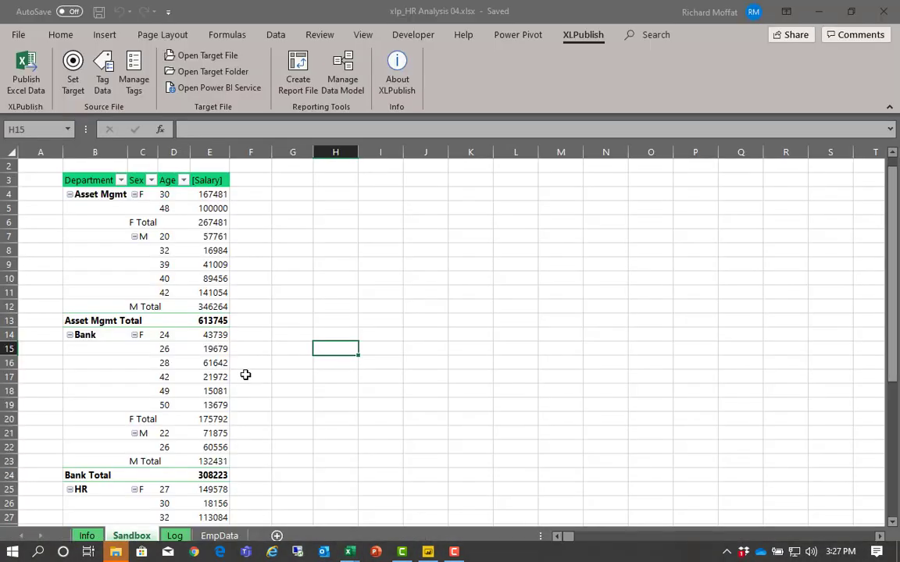
click(428, 552)
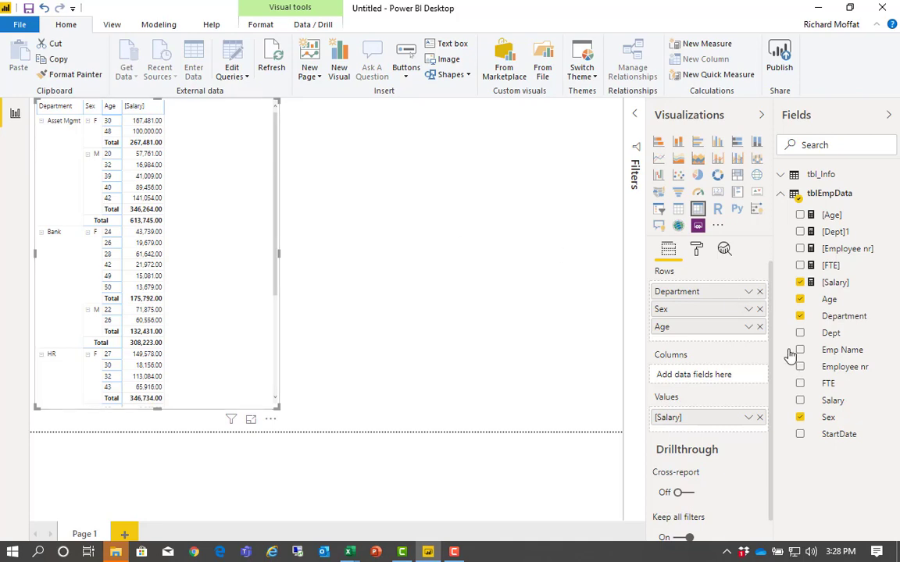
right_click(829, 344)
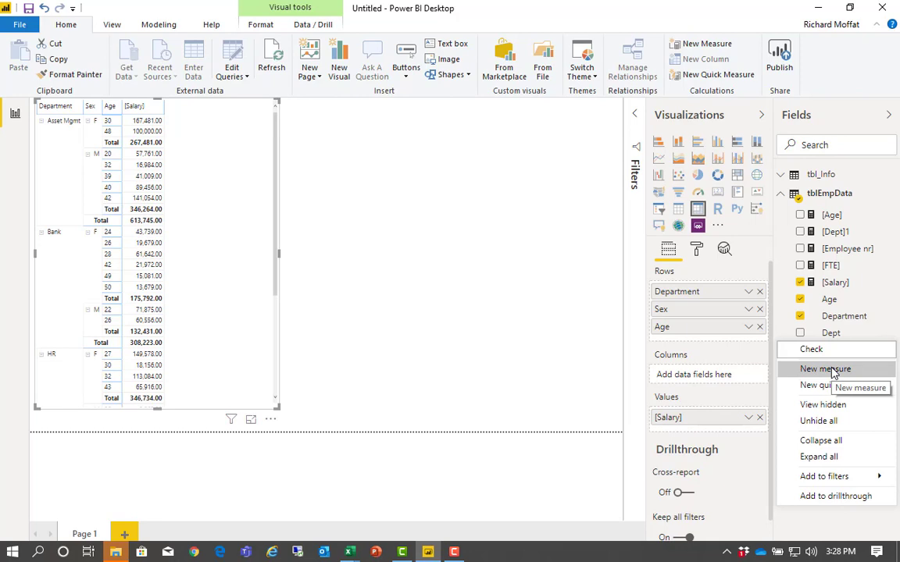
click(227, 156)
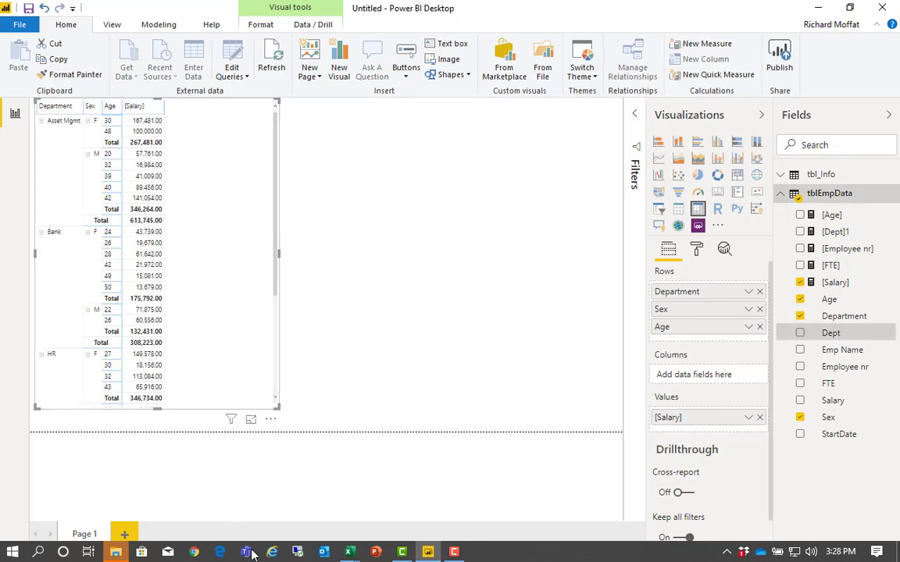
- Switch back to the xlp_HR Analysis 04.xlsx workbook in Excel and open tblEmpData in the Power Pivot data model
mouse_move(353, 554)
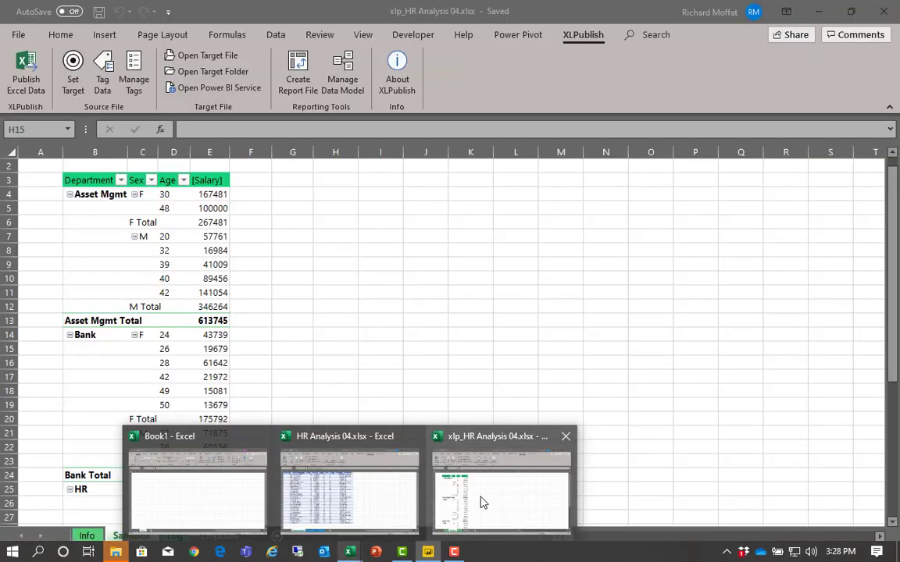
click(482, 502)
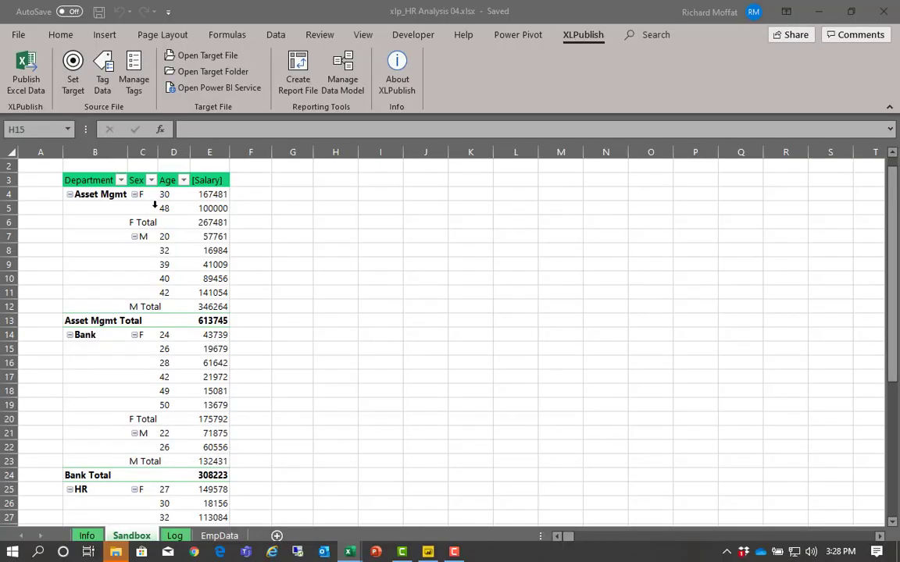
click(108, 205)
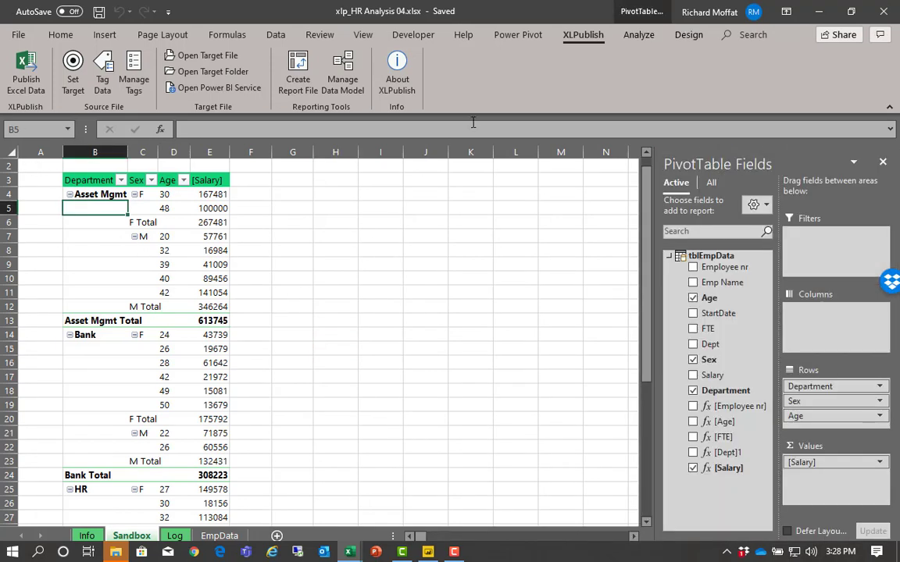
click(516, 35)
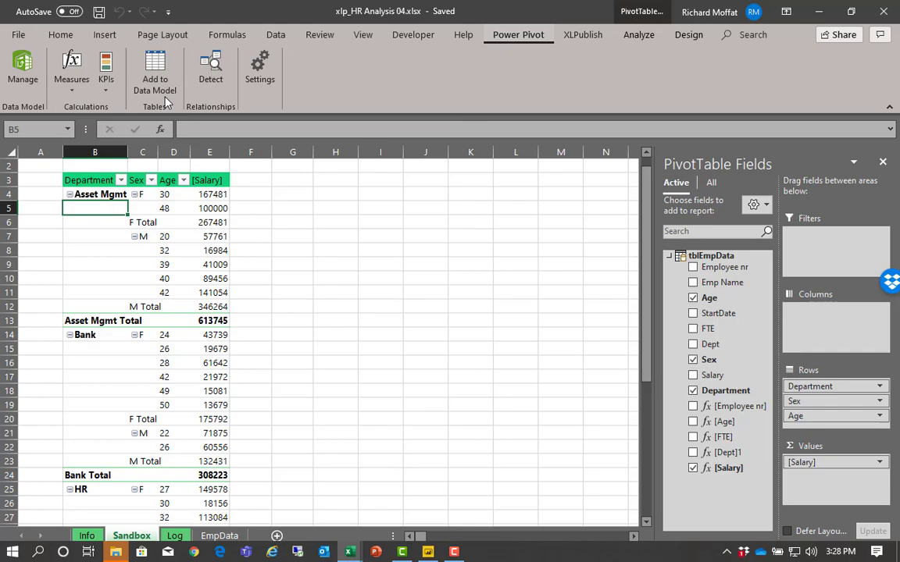
click(19, 75)
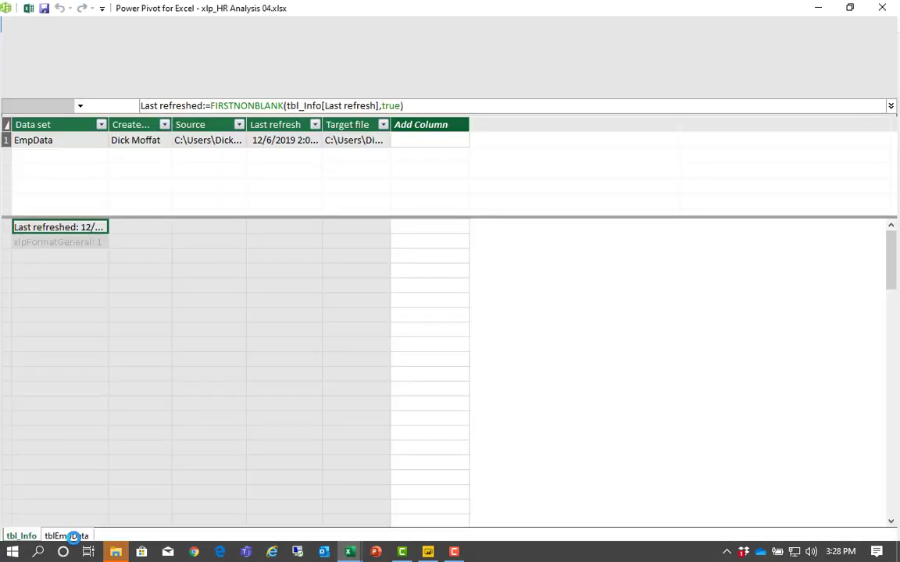
click(69, 537)
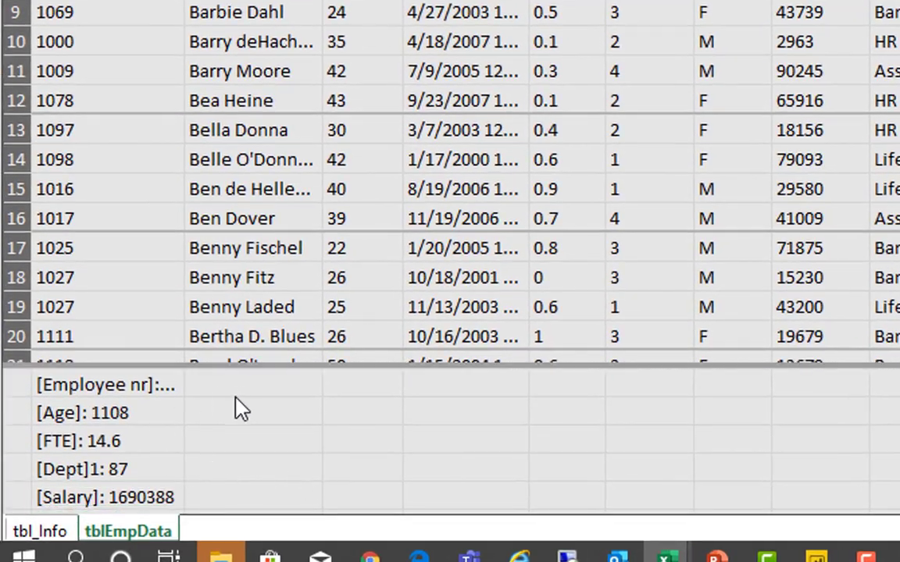
- Add the measure =count(tblEmpData[Employee nr]) in the first empty calculation cell below the [Salary] measure
click(158, 422)
key(Down)
key(Down)
key(Down)
key(Down)
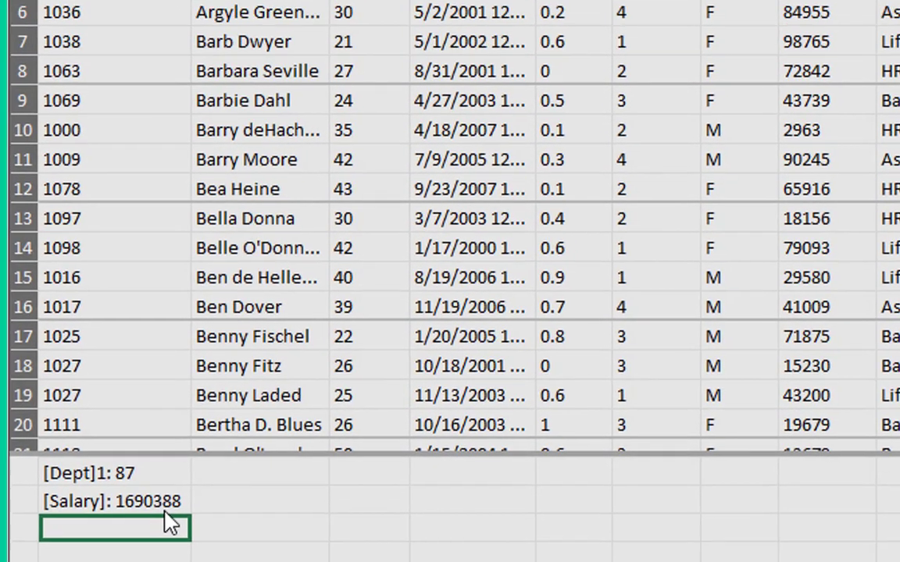
text(=)
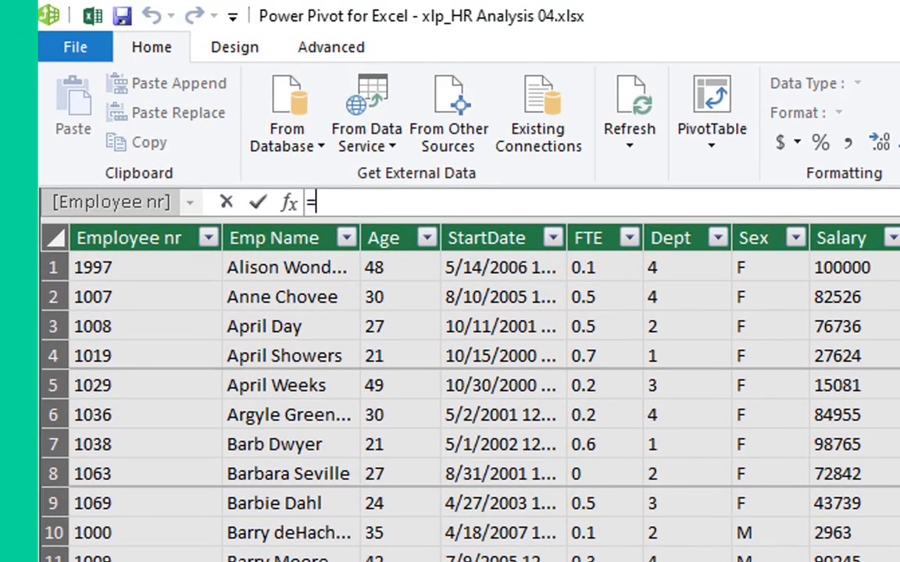
text(count()
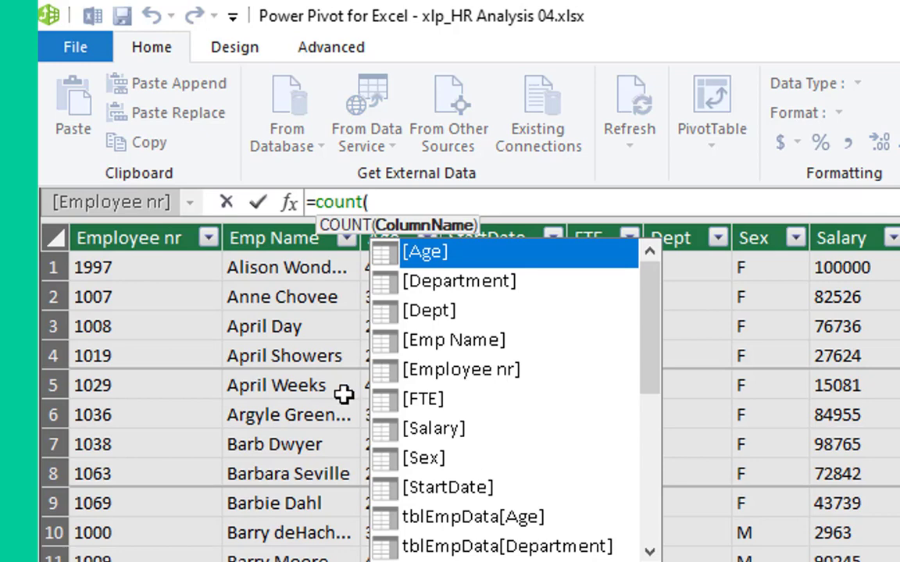
click(114, 238)
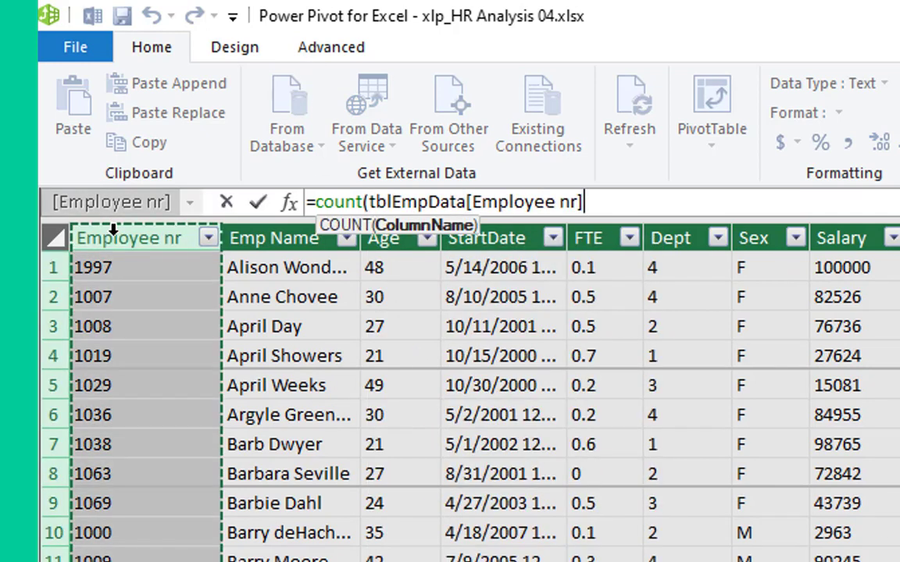
text())
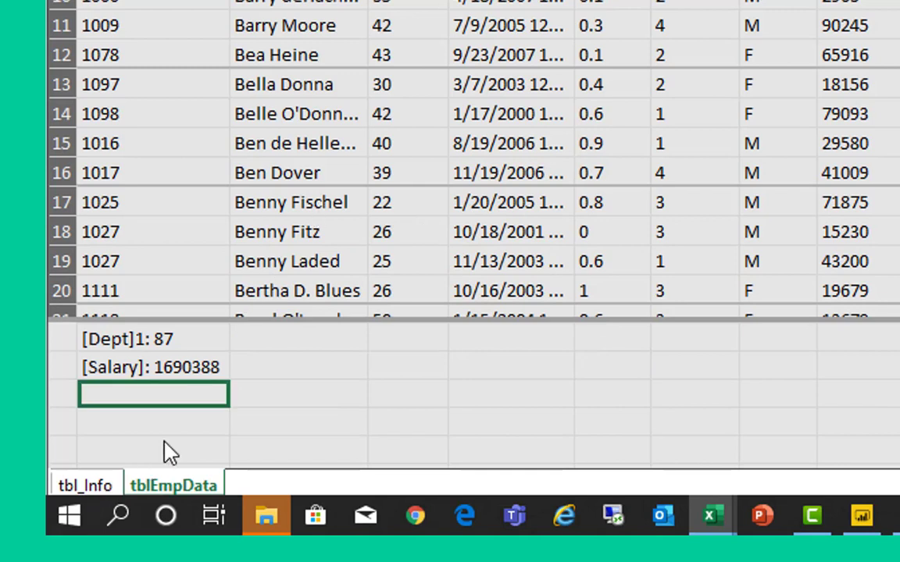
key(Return)
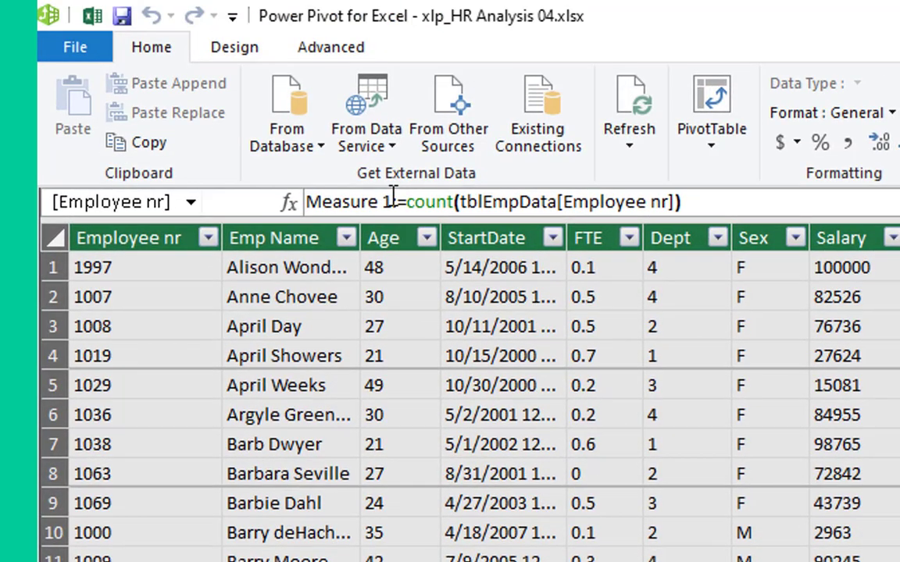
- Rename the new employee count measure as Nbr Emp
drag(395, 201, 243, 209)
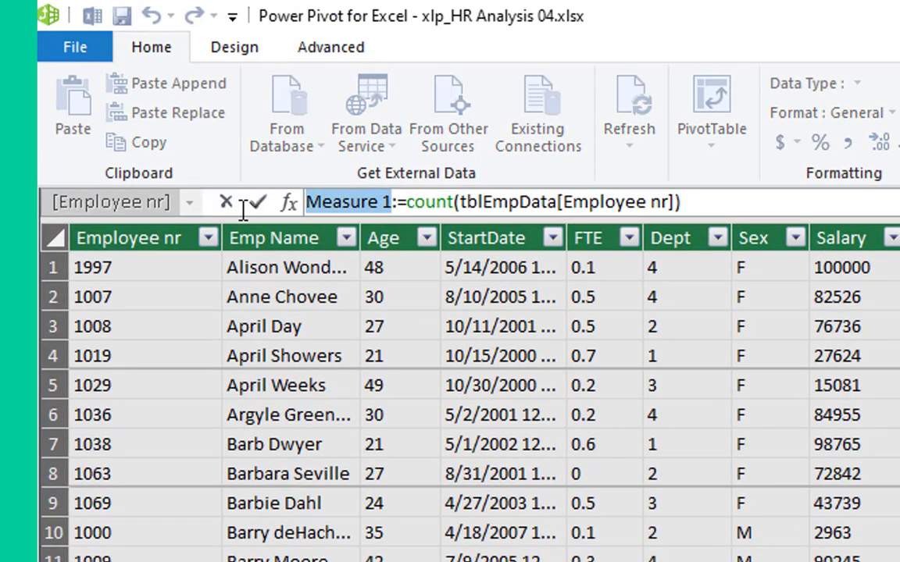
text(Nbr E)
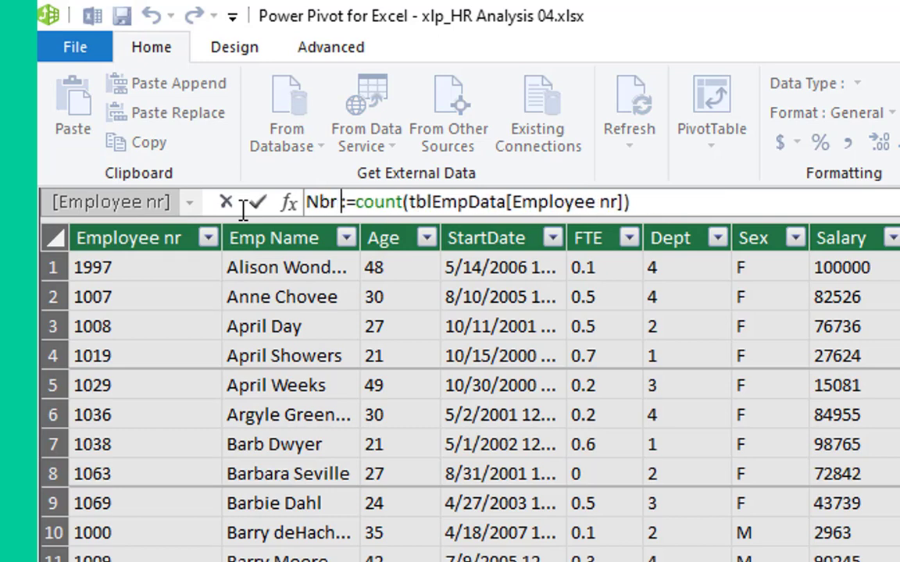
text(mp)
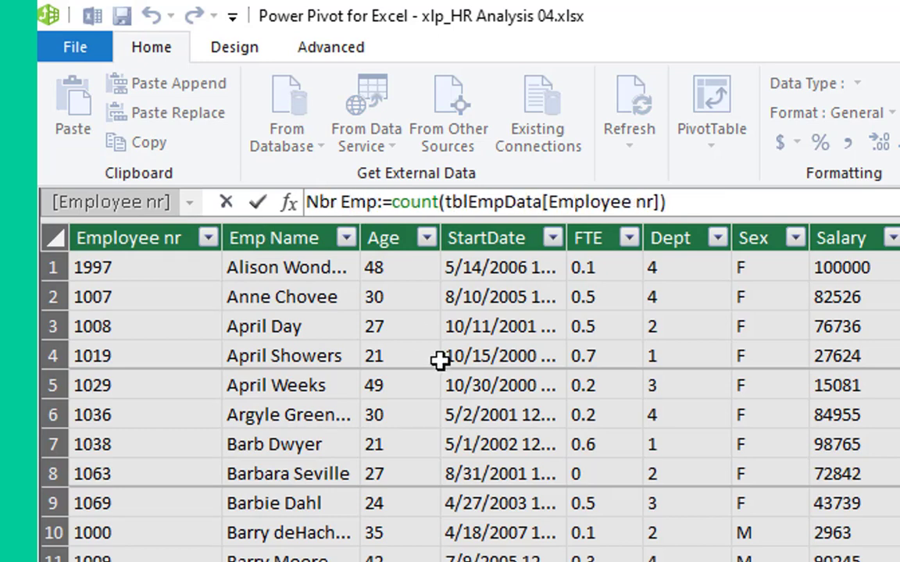
key(Return)
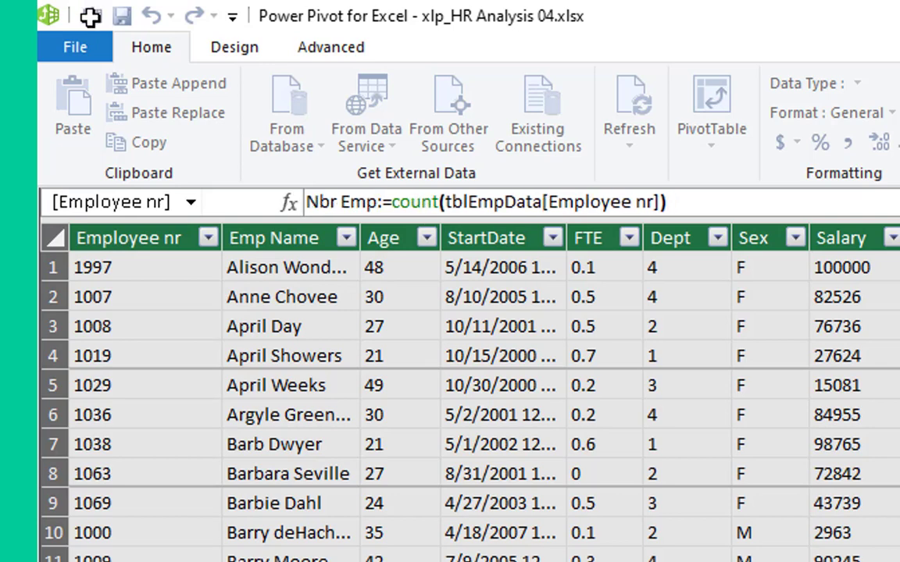
- Return to the workbook, add Nbr Emp to the values of the Sandbox PivotTable, and review the new column
click(92, 12)
click(363, 489)
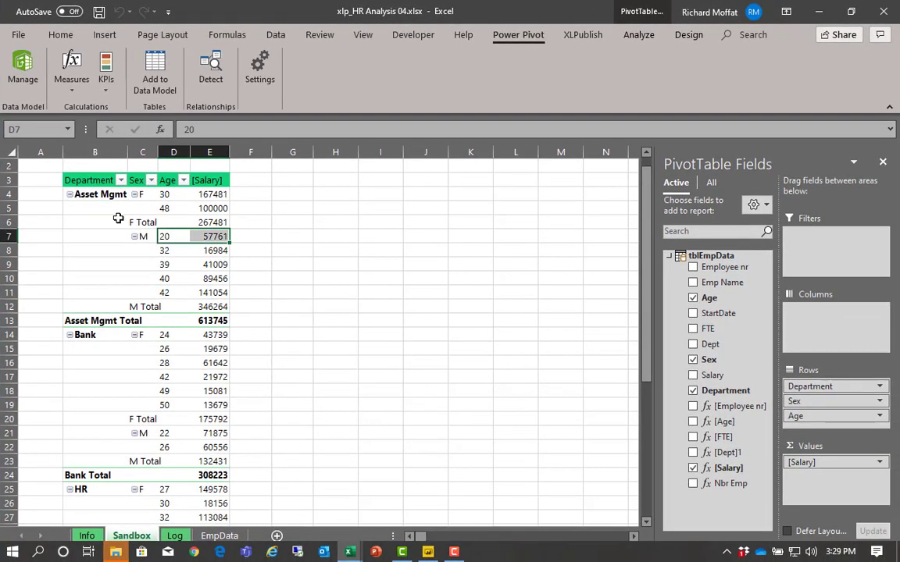
click(118, 218)
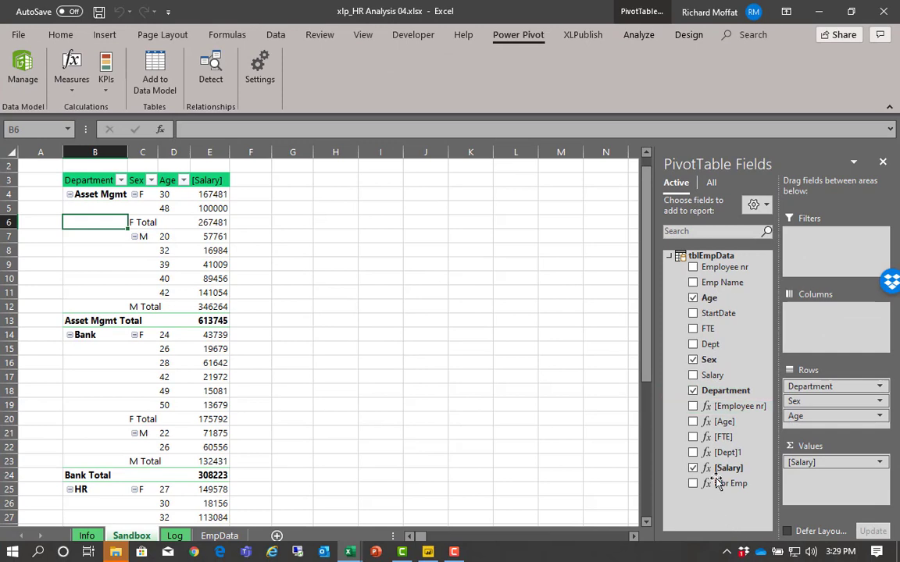
drag(717, 483, 833, 481)
click(248, 208)
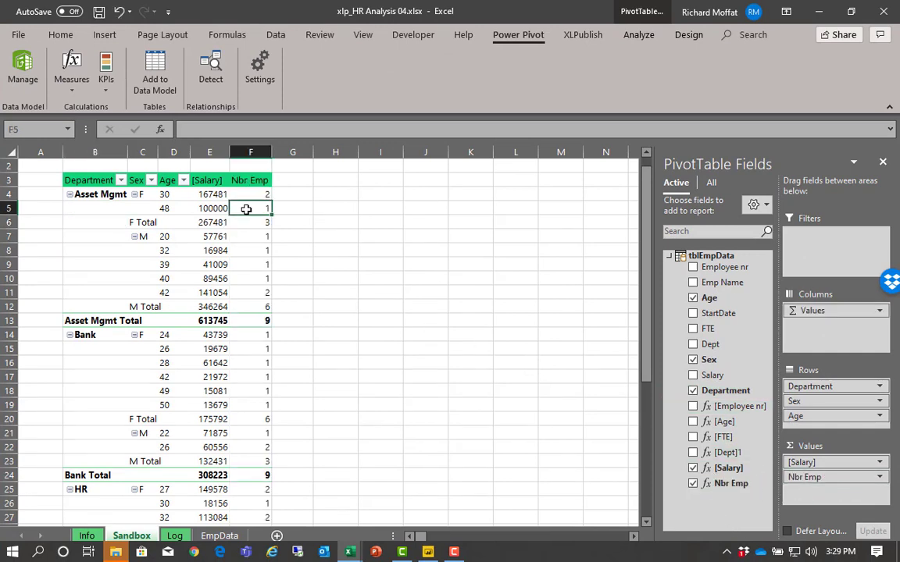
scroll(259, 411, down, 2)
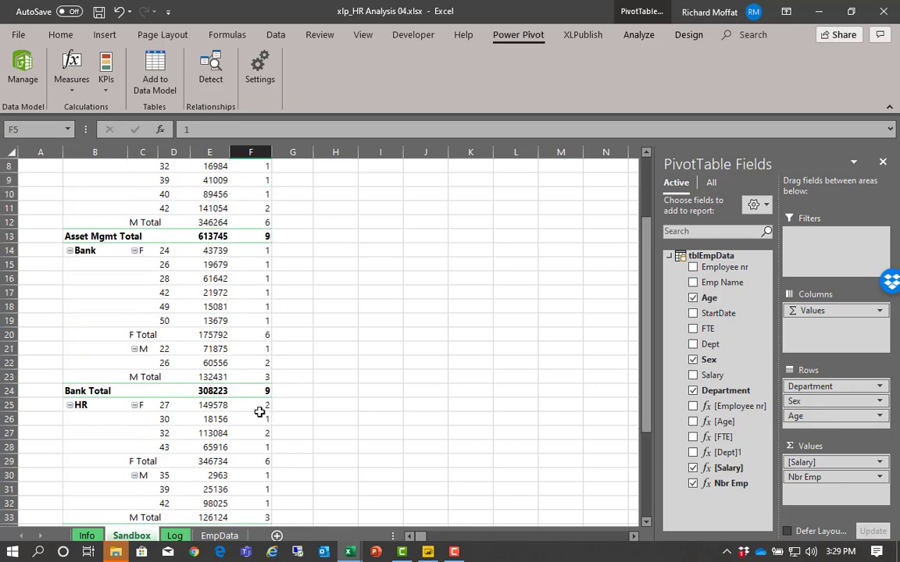
scroll(229, 279, up, 3)
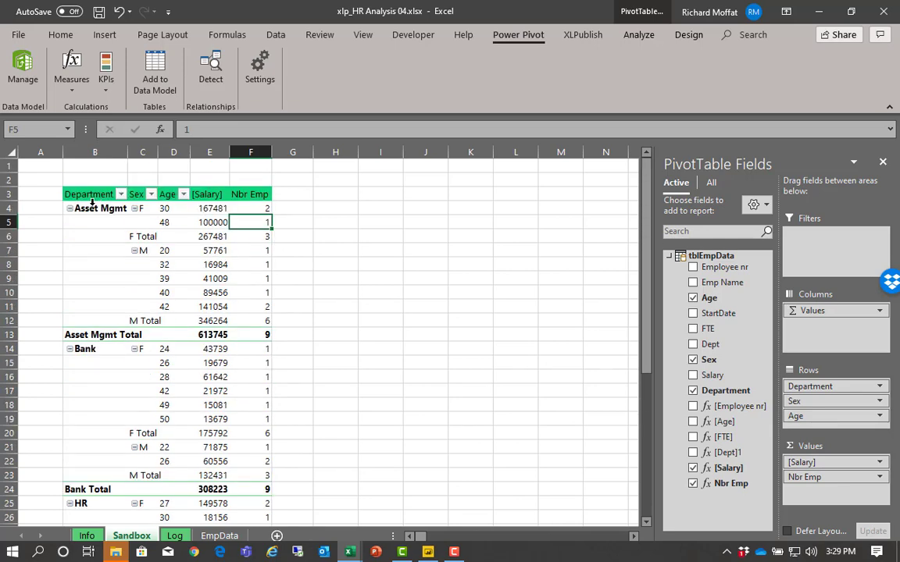
- Remove the Age field from the PivotTable's rows, keeping Department and Sex
click(121, 207)
click(147, 208)
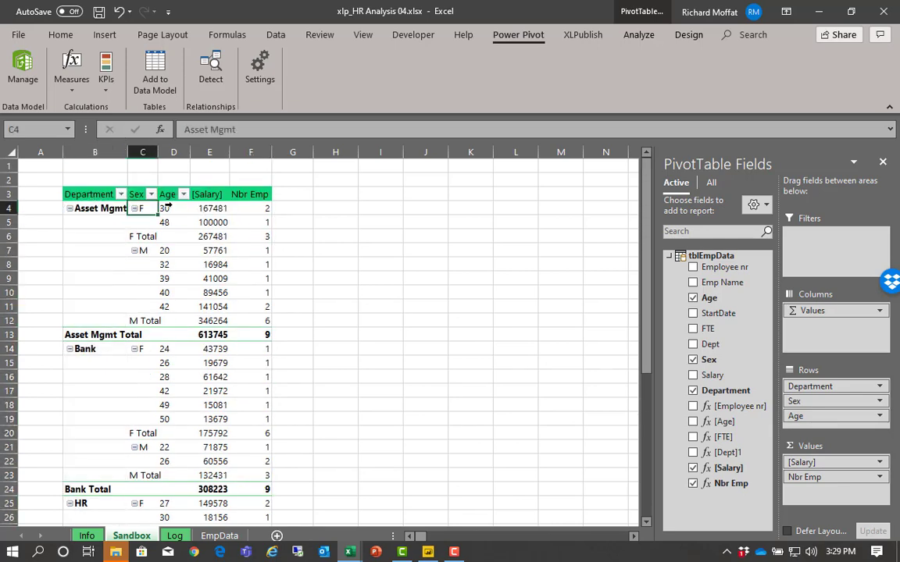
click(174, 211)
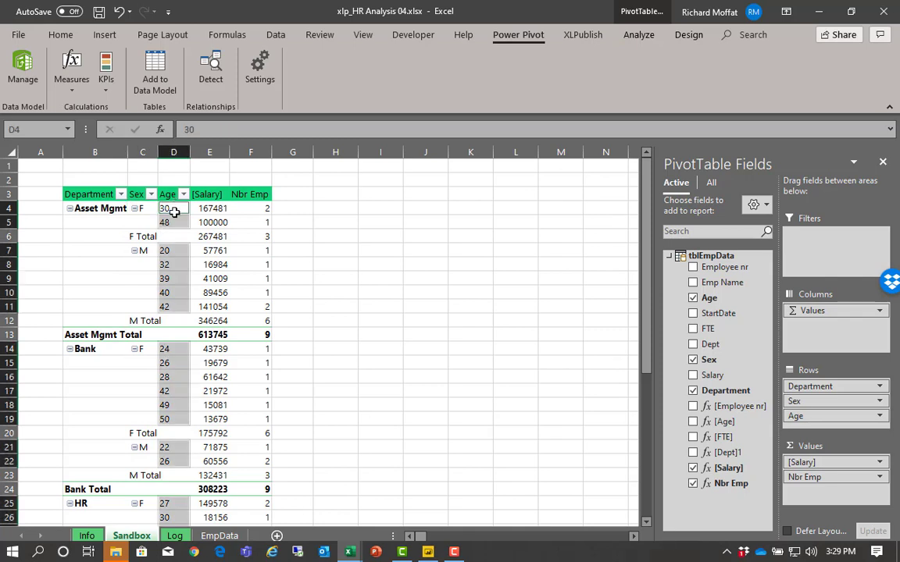
click(223, 209)
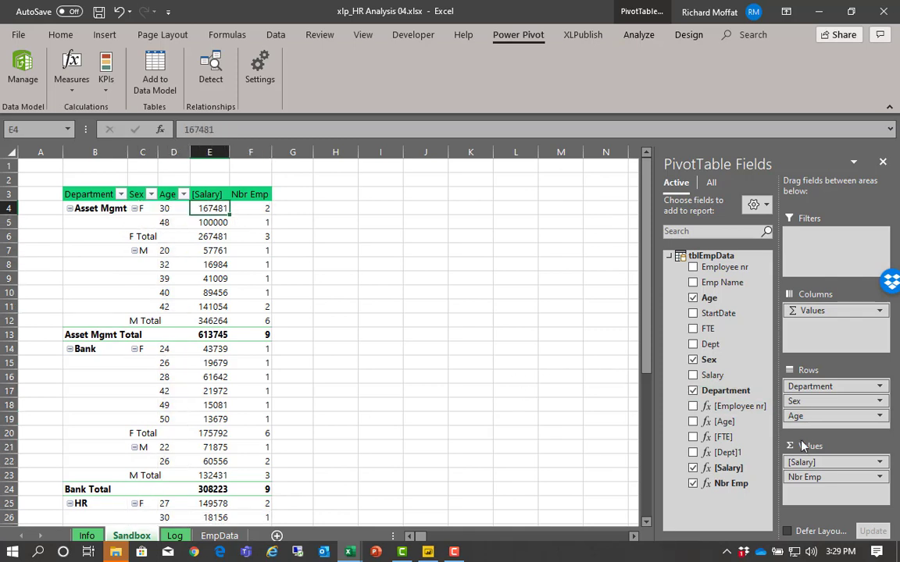
drag(859, 417, 586, 437)
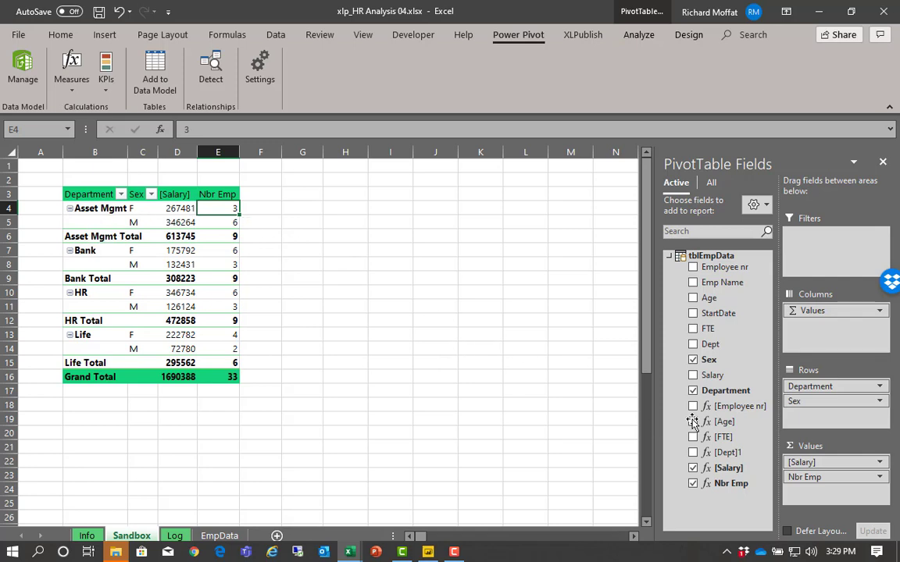
- Take Sex out of the PivotTable's rows, restore it below Department, and add Age beneath it
drag(817, 401, 615, 403)
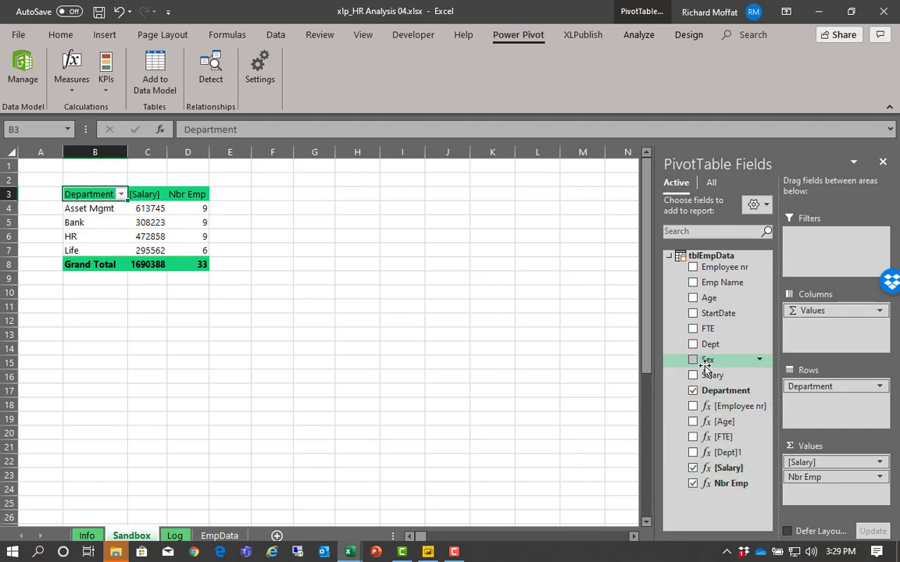
drag(704, 364, 827, 400)
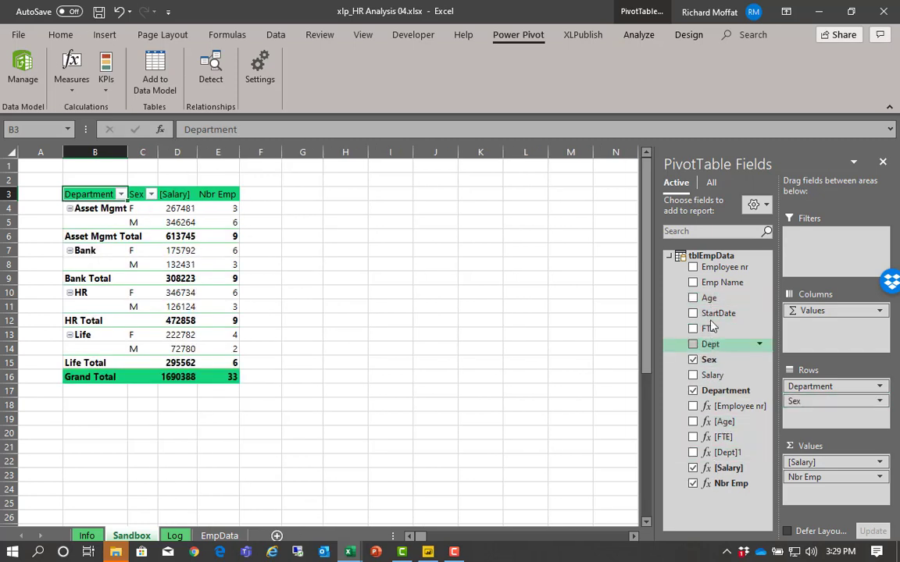
drag(707, 297, 821, 414)
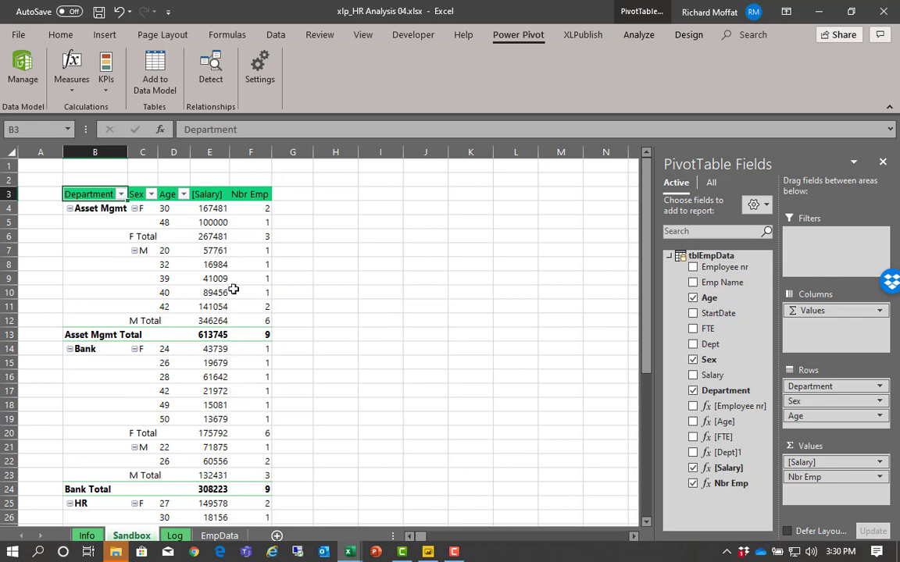
- Publish the workbook's Excel data with XLPublish
click(582, 35)
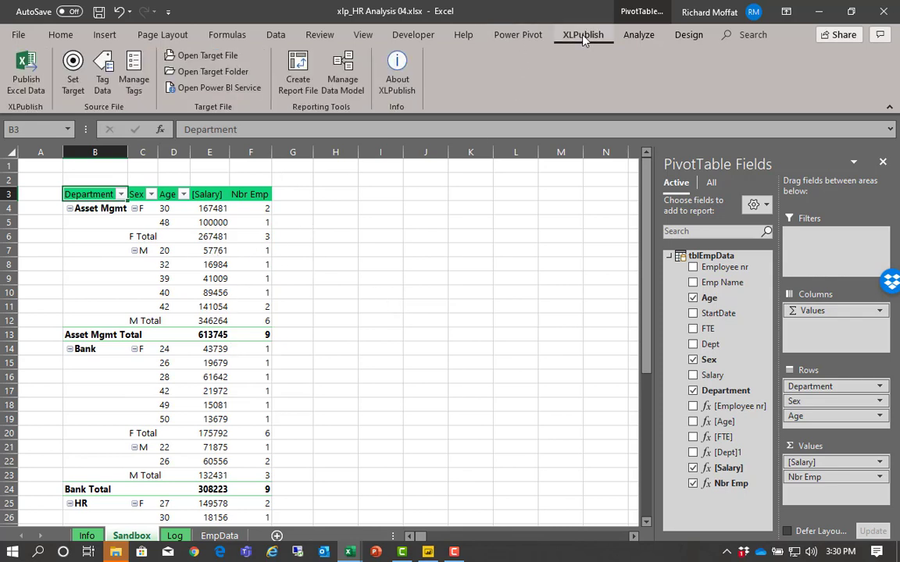
click(26, 74)
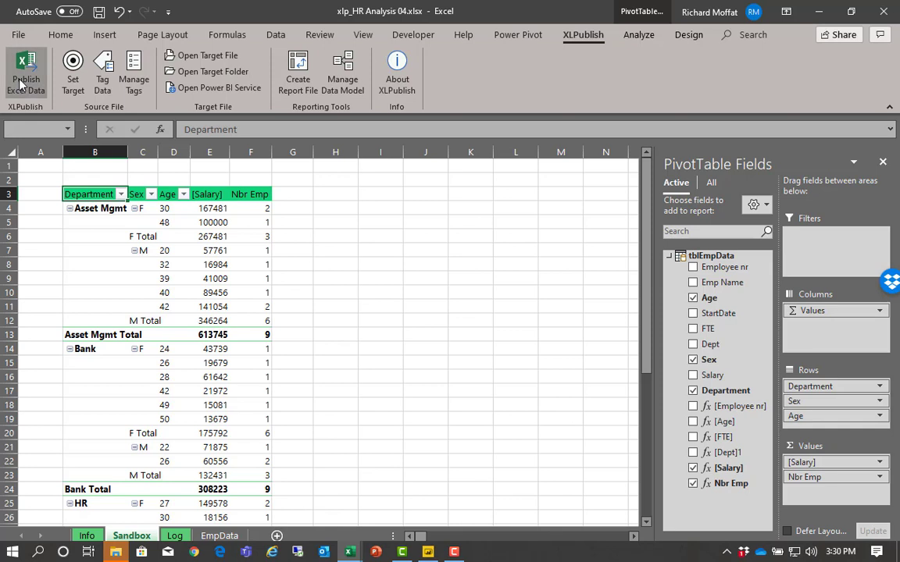
click(482, 326)
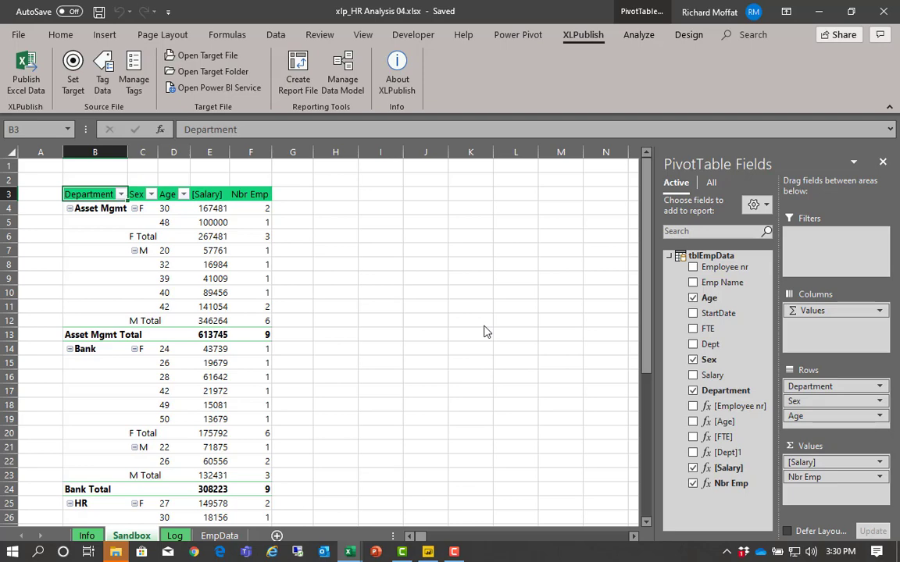
- Switch to the Power BI Desktop report, refresh its data, and add Nbr Emp to the matrix's values
click(428, 553)
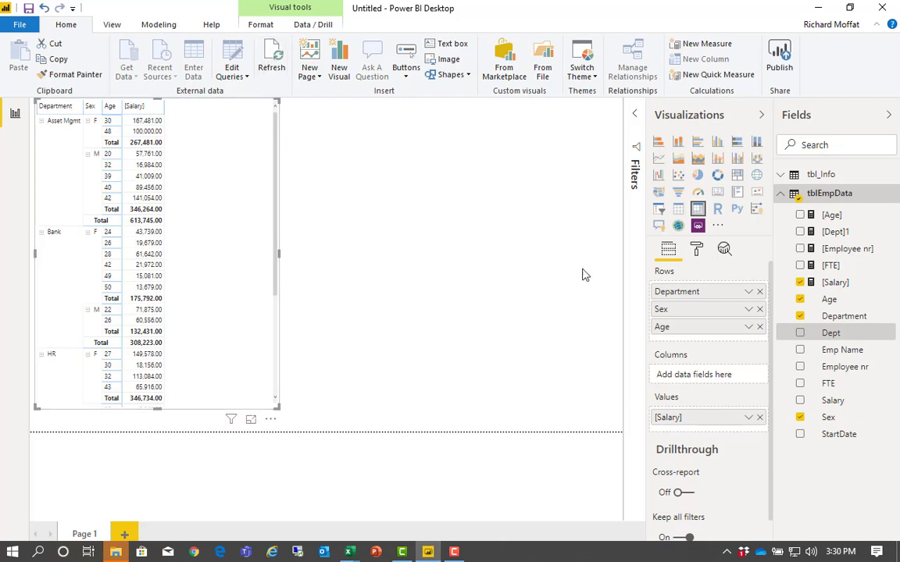
click(271, 62)
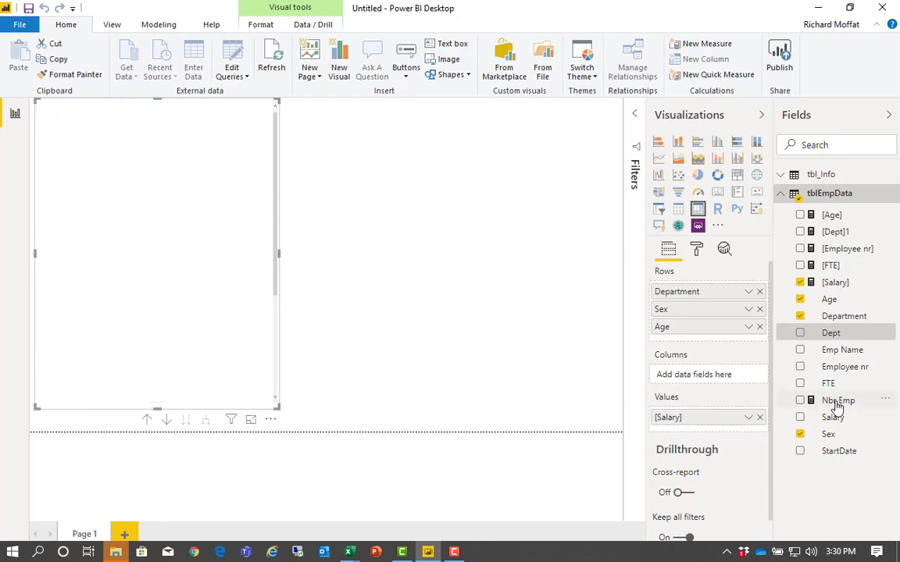
drag(837, 402, 686, 436)
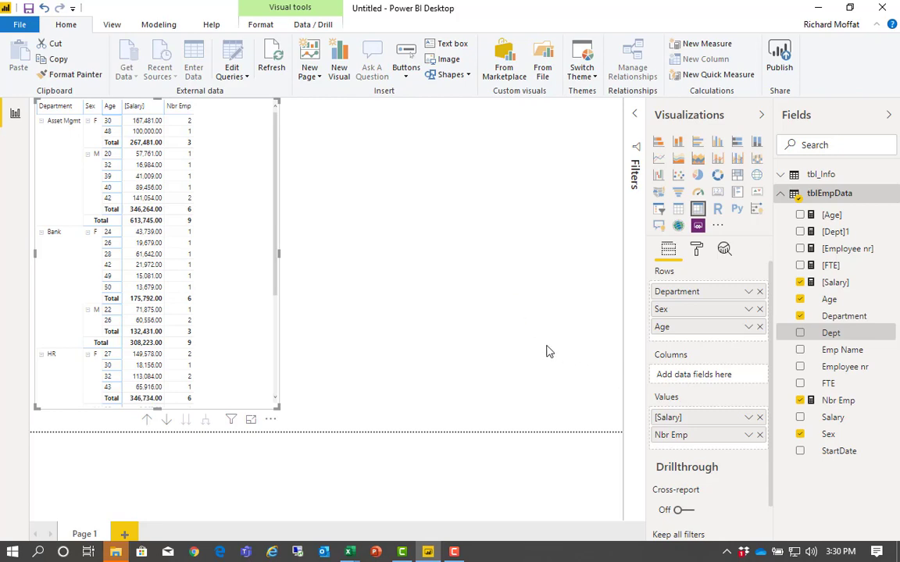
- Remove Age and Sex from the matrix's rows, keeping only Department
click(759, 327)
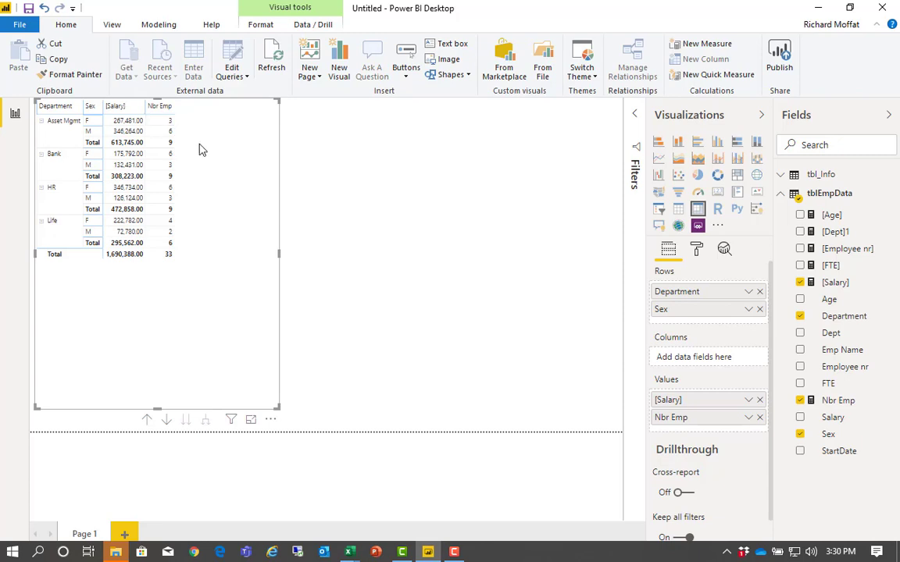
click(759, 310)
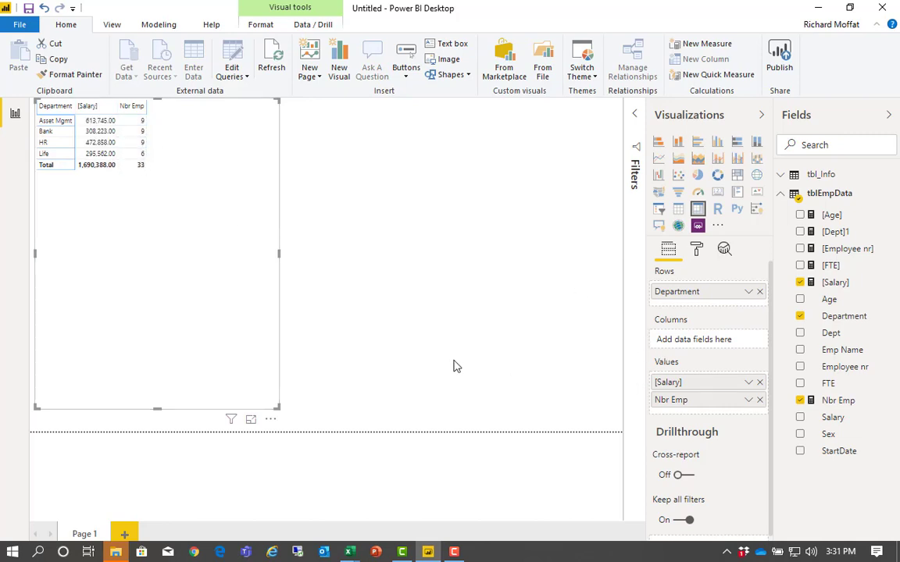
- Put Sex and Age back into the matrix's rows below Department and expand all hierarchy levels
click(800, 435)
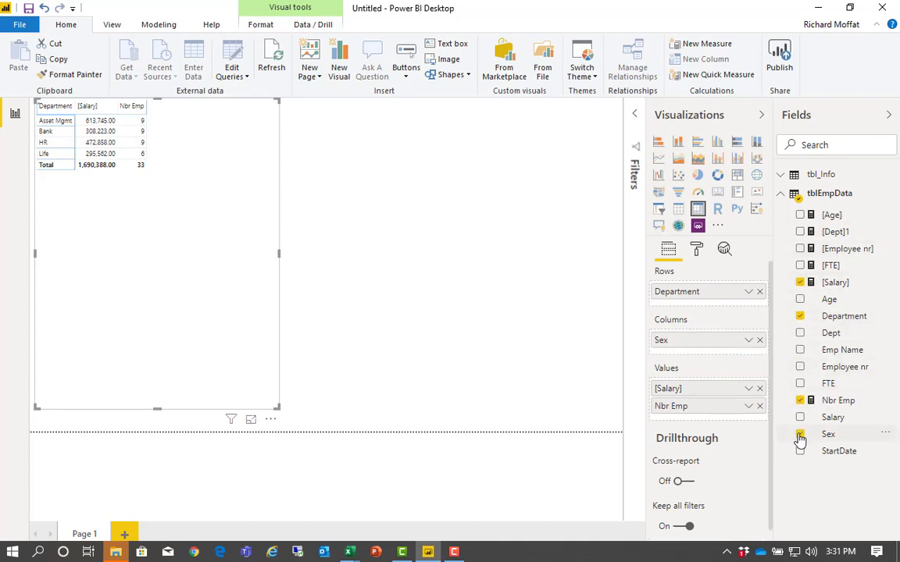
click(800, 300)
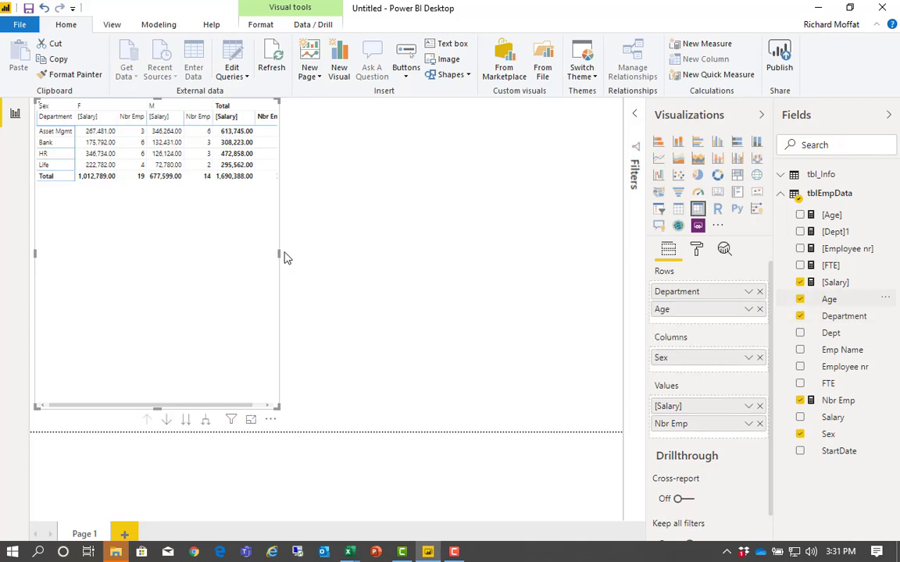
drag(687, 363, 687, 309)
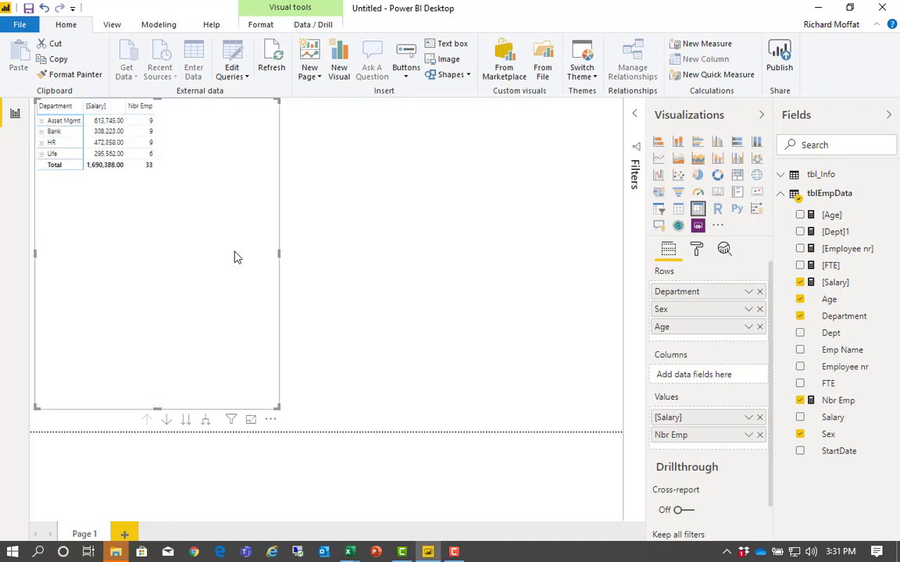
click(203, 422)
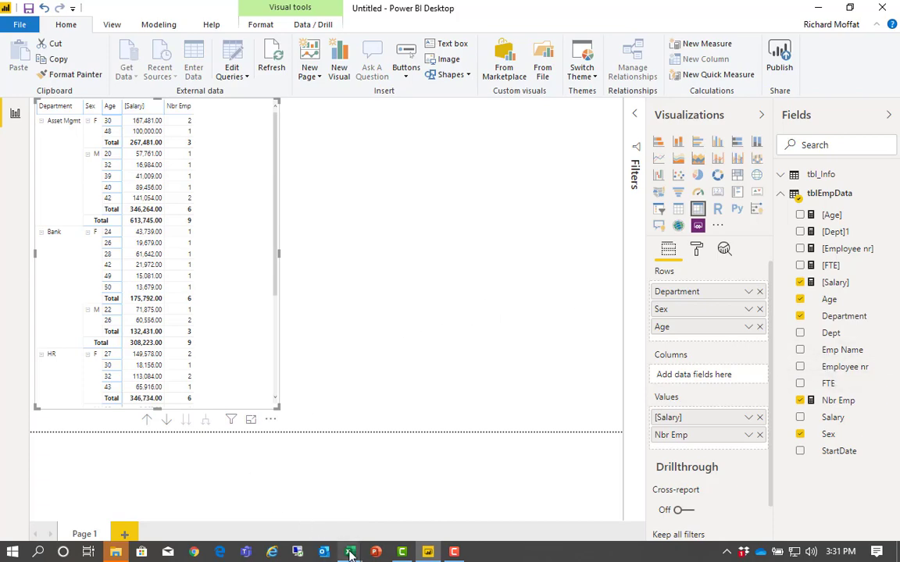
- Switch back to the xlp_HR Analysis 04.xlsx workbook in Excel and open its data model in Power Pivot
mouse_move(349, 552)
click(414, 500)
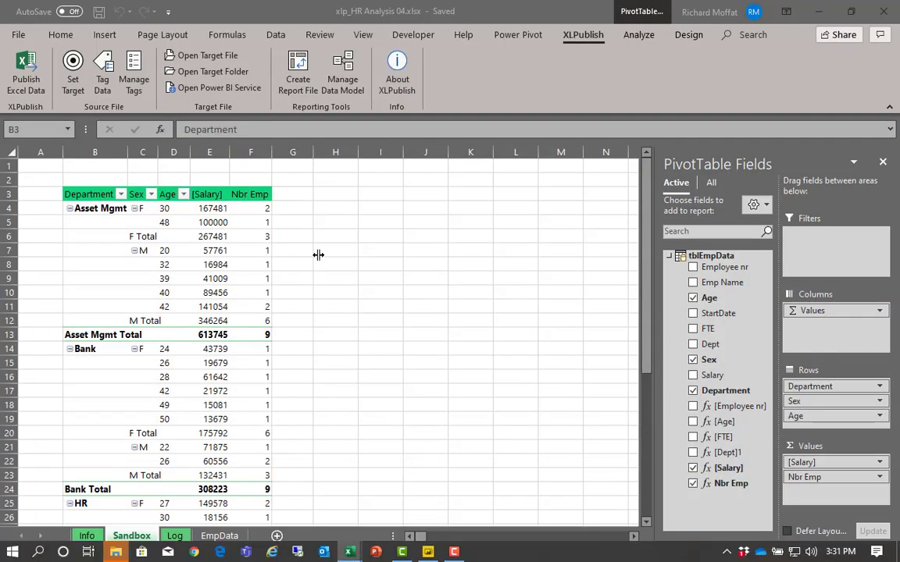
click(211, 222)
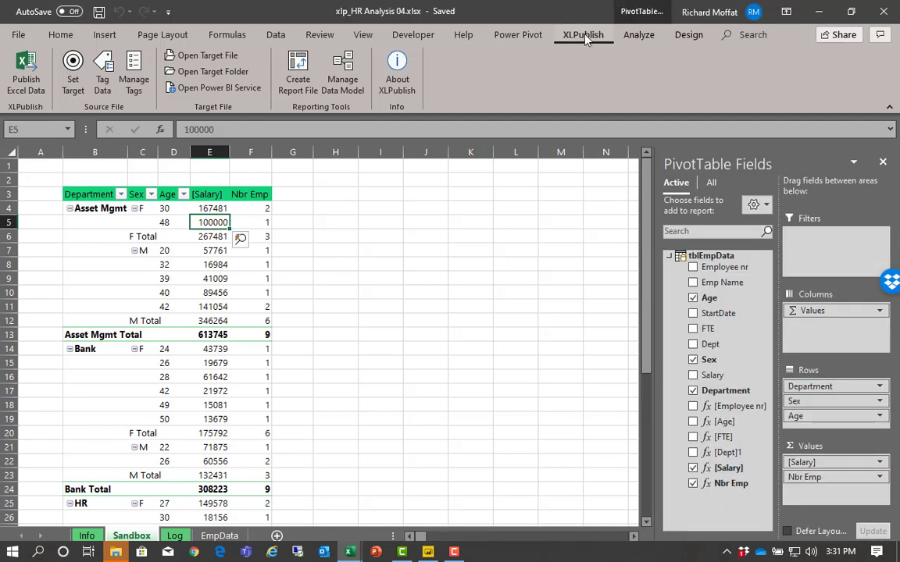
click(518, 37)
click(21, 64)
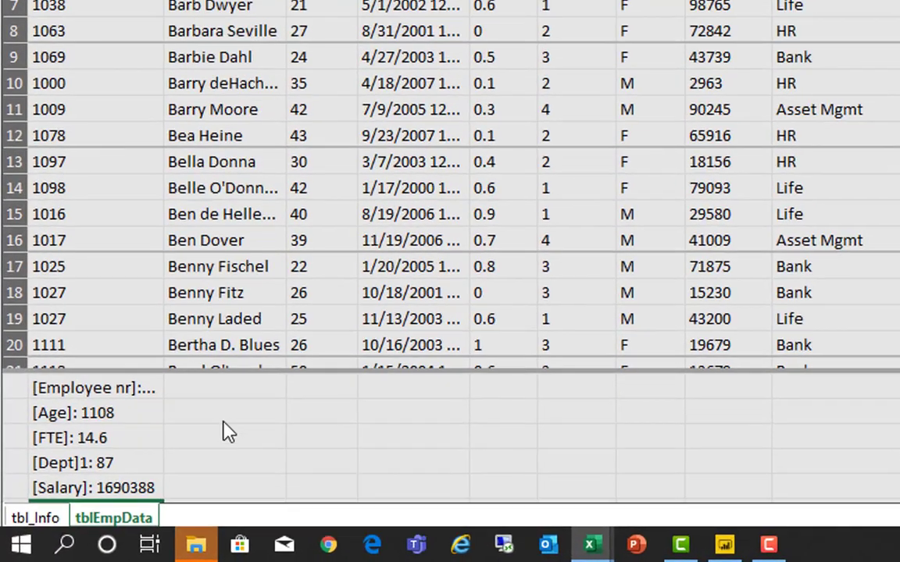
- Add the measure =averagex(tblEmpData,[[Salary]]]) in the first empty calculation cell below Nbr Emp
click(139, 470)
click(47, 485)
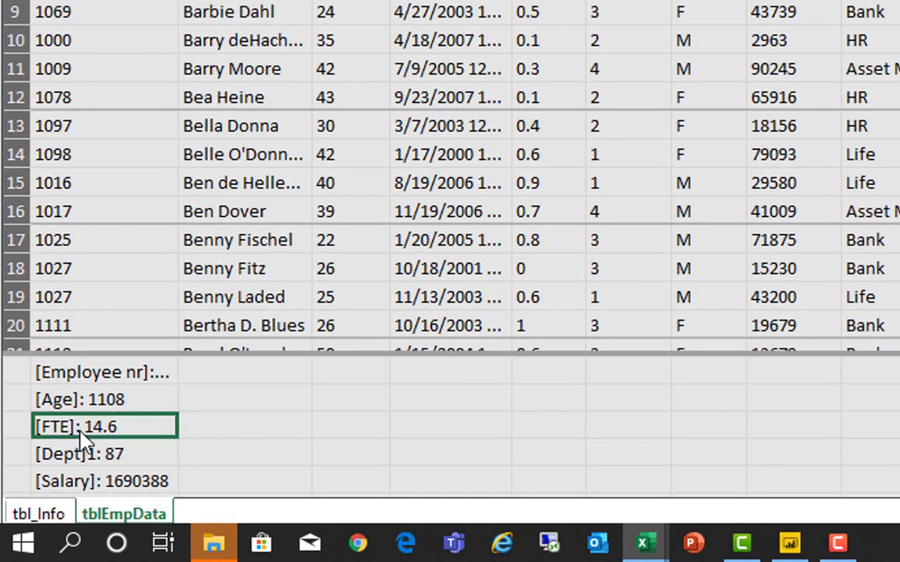
key(Down)
key(Down)
key(Down)
key(Down)
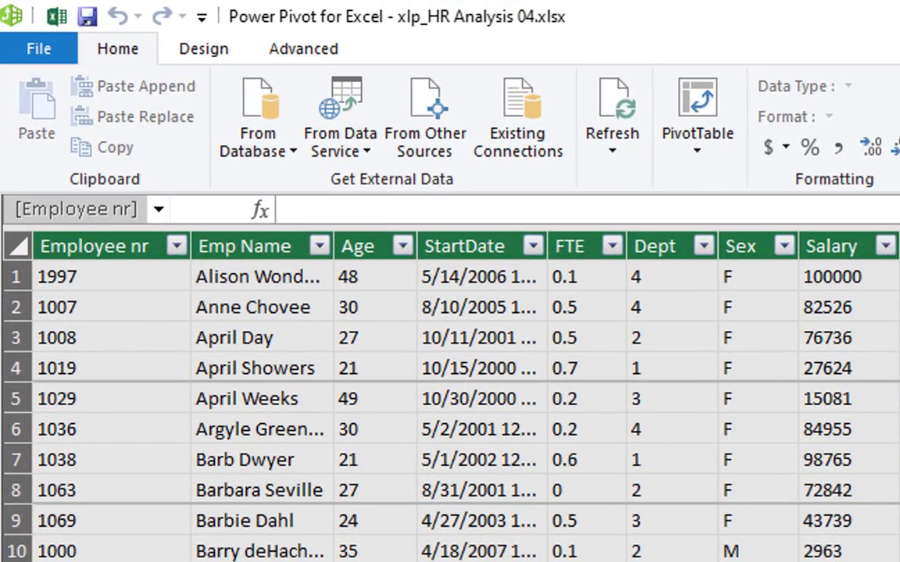
text(=ave)
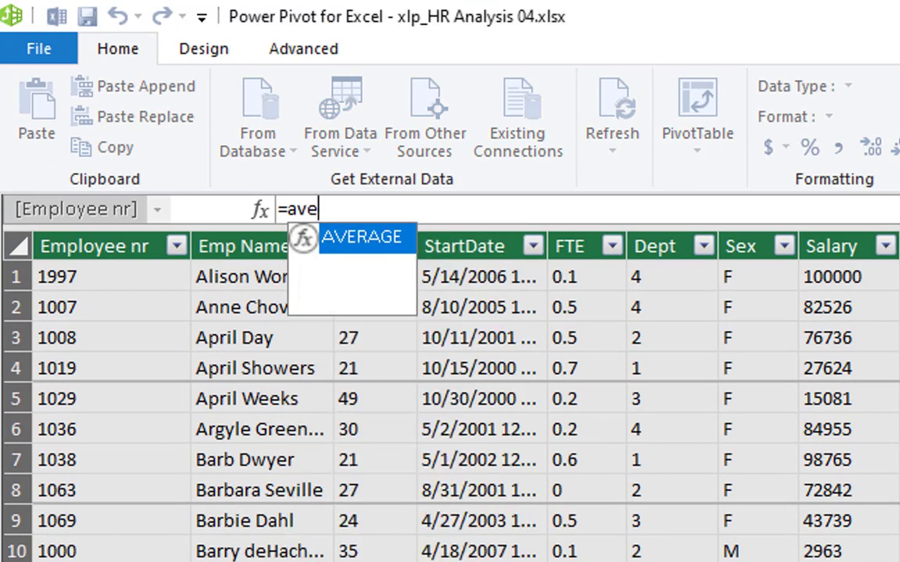
text(ragex()
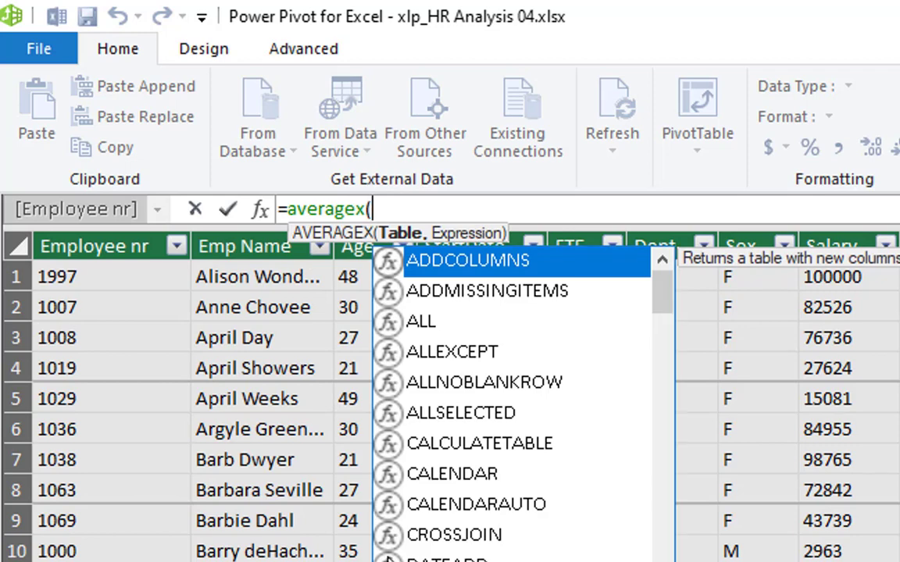
text(t)
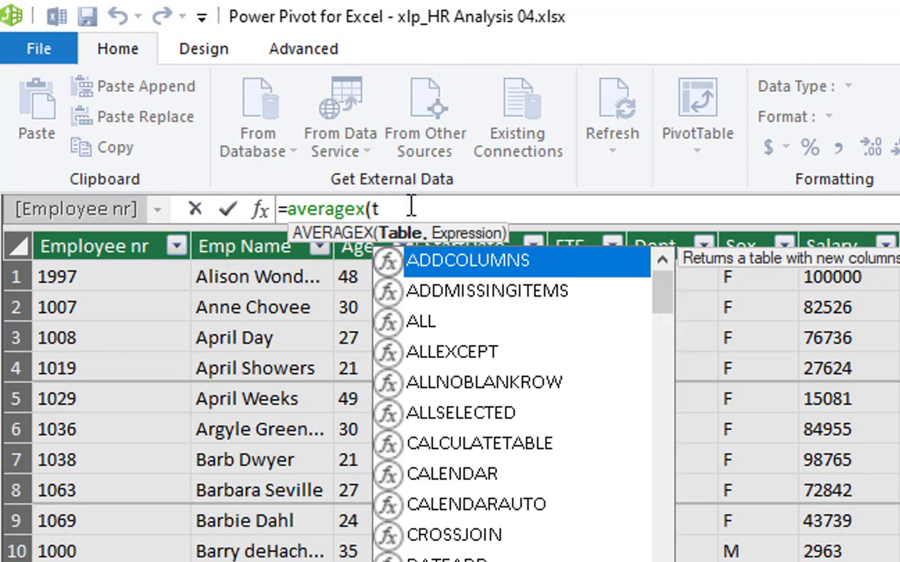
text(bl)
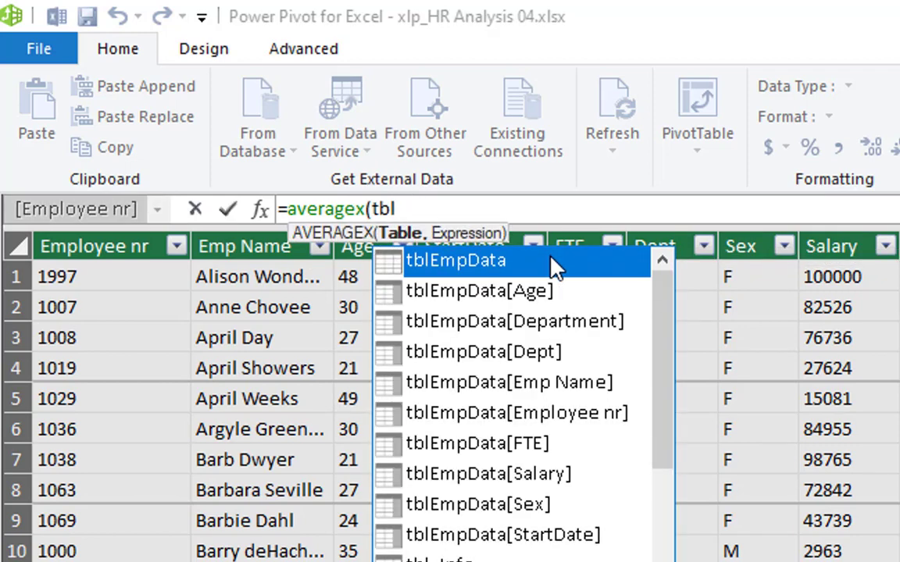
double_click(550, 260)
text(,)
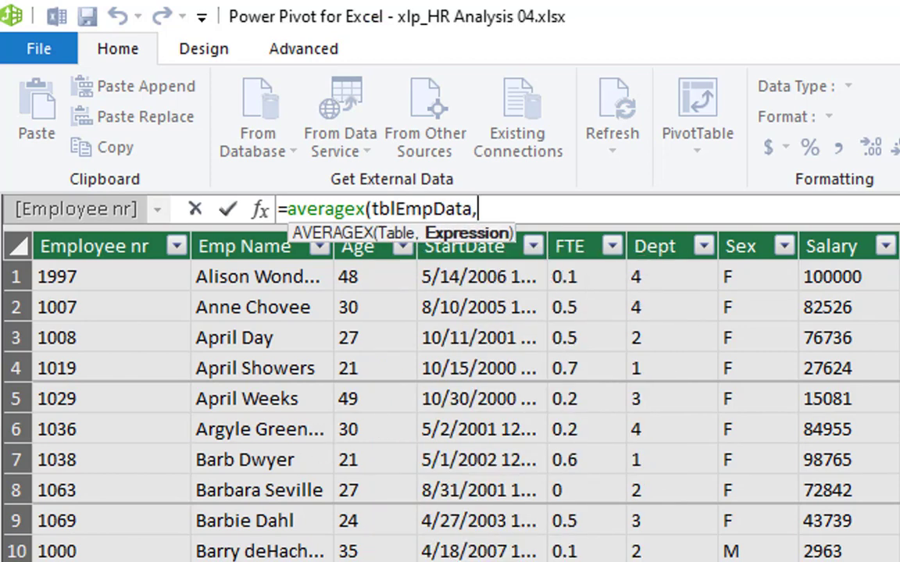
text([Salary]))
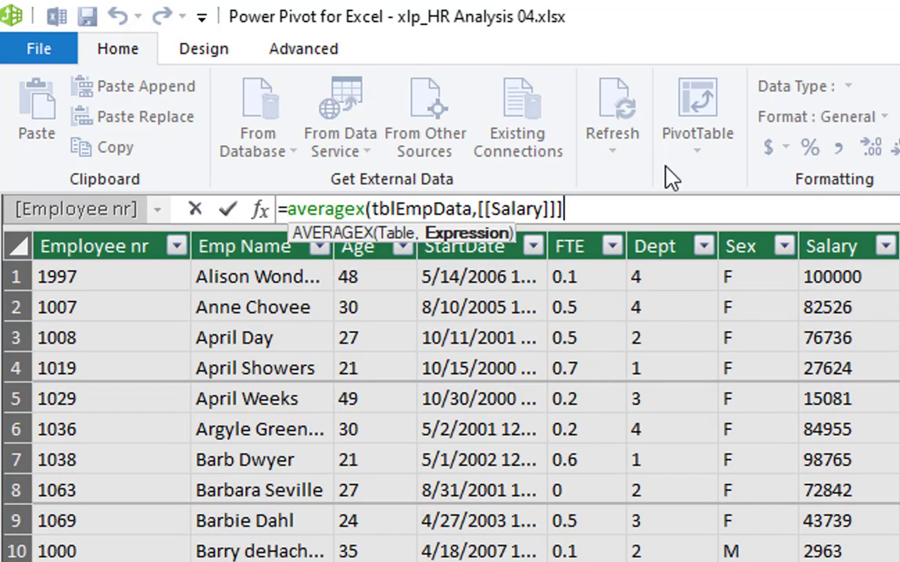
text())
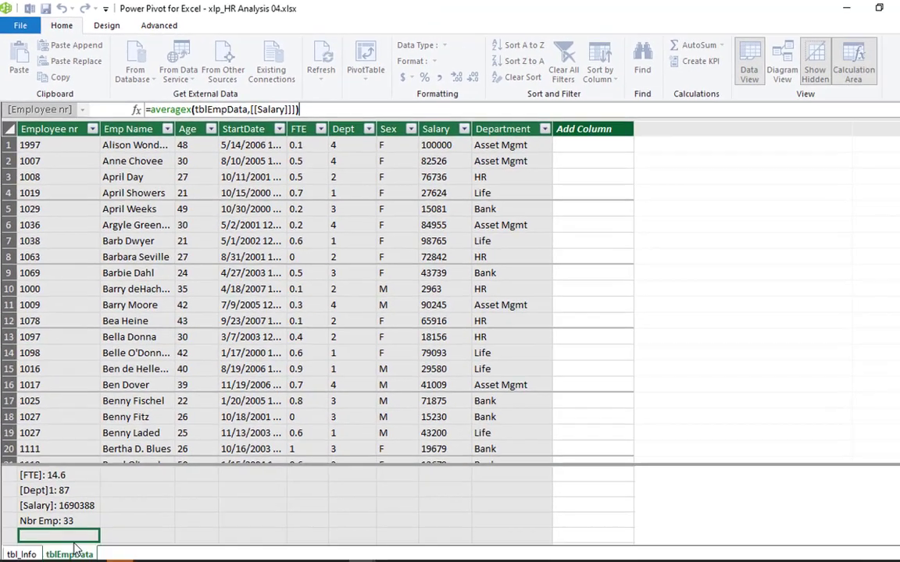
key(Return)
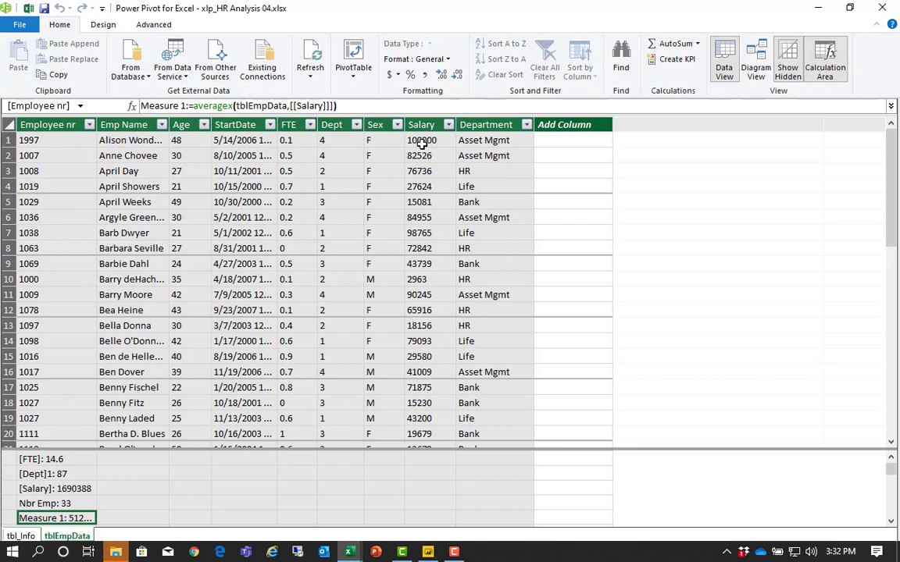
- Return to the workbook and add the new average salary measure to the values of the Sandbox PivotTable
click(28, 9)
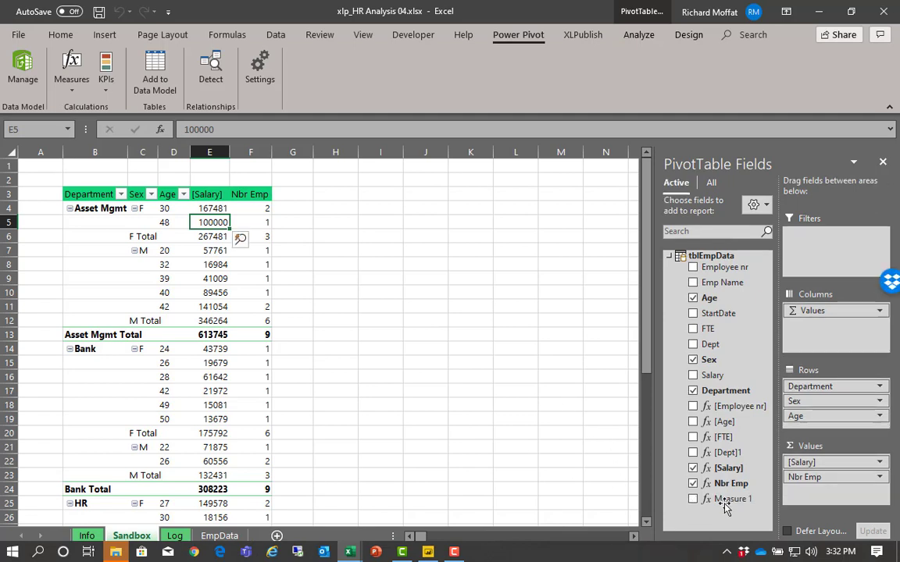
drag(727, 506, 826, 499)
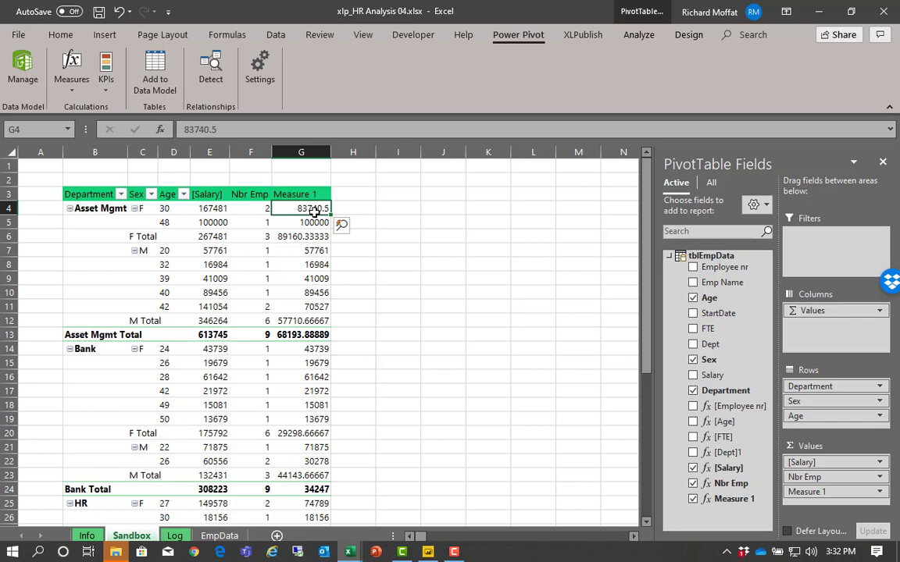
- Reopen the data model and rename Measure 1 as Avg Sal
click(21, 69)
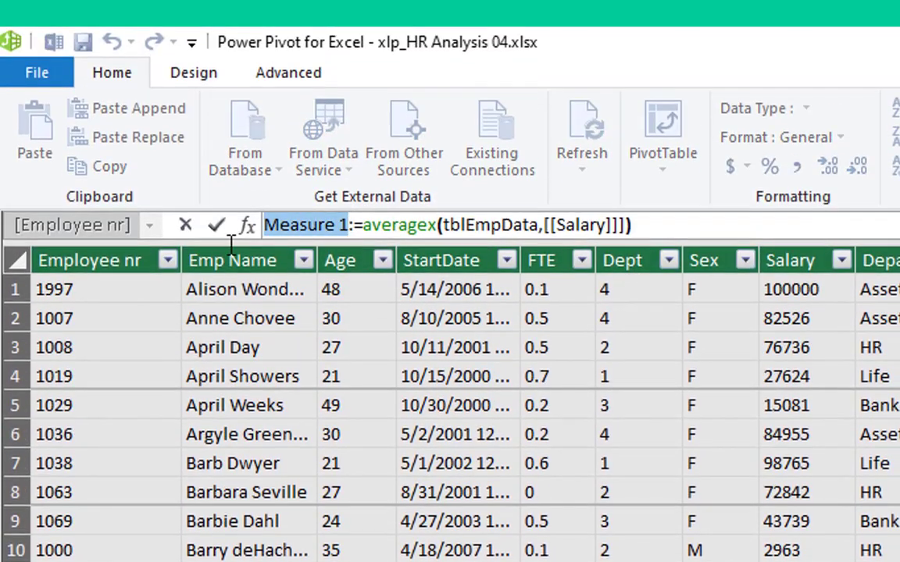
text(Avg Sal)
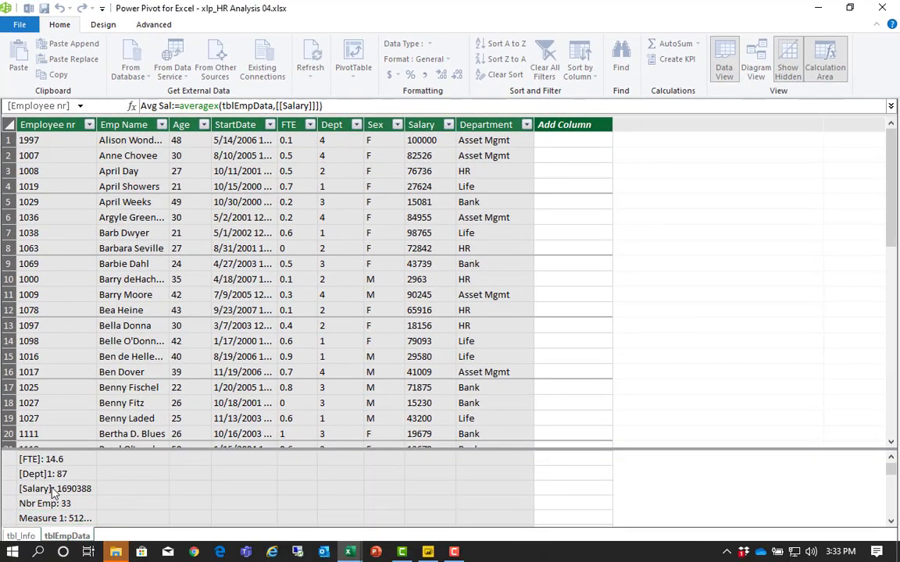
- Format the Avg Sal measure as Currency with the $ symbol and 0 decimal places
click(55, 519)
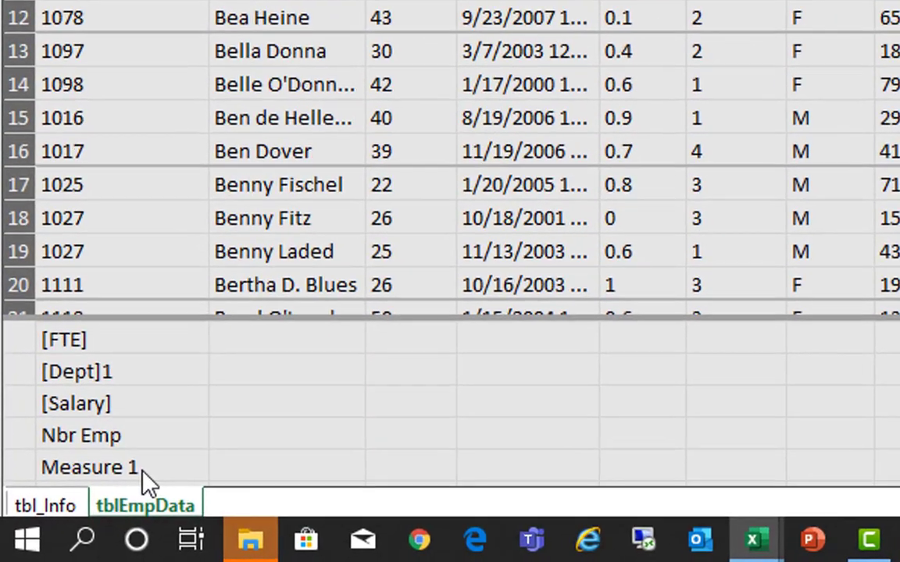
right_click(145, 481)
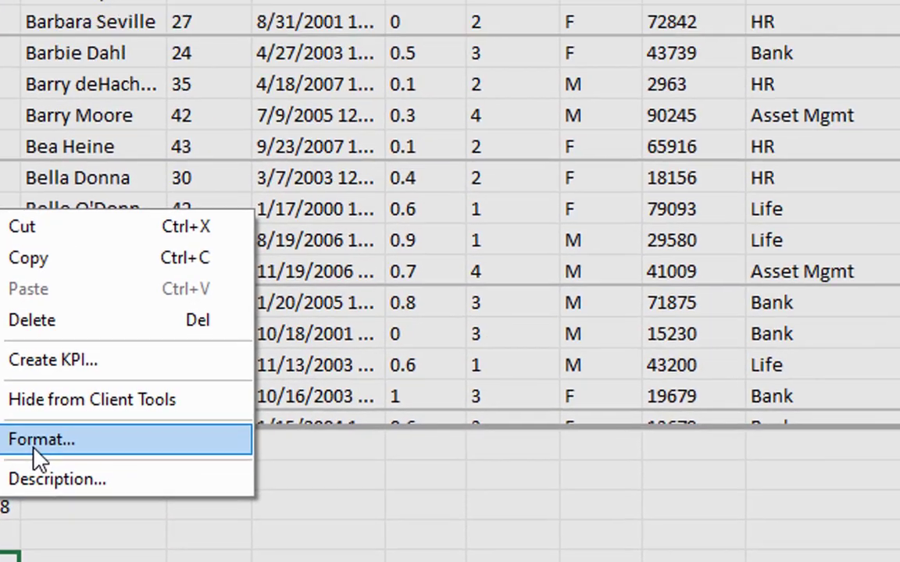
click(34, 443)
click(188, 225)
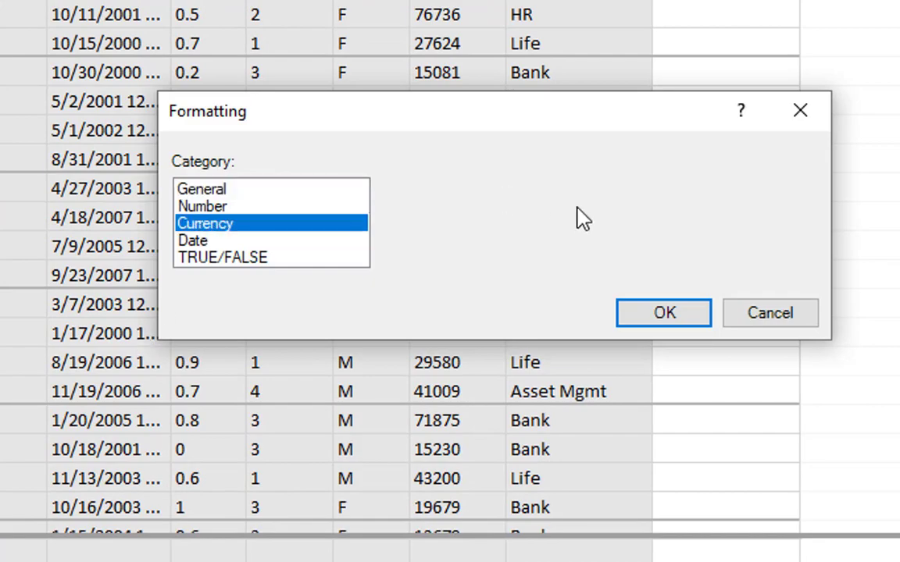
click(610, 230)
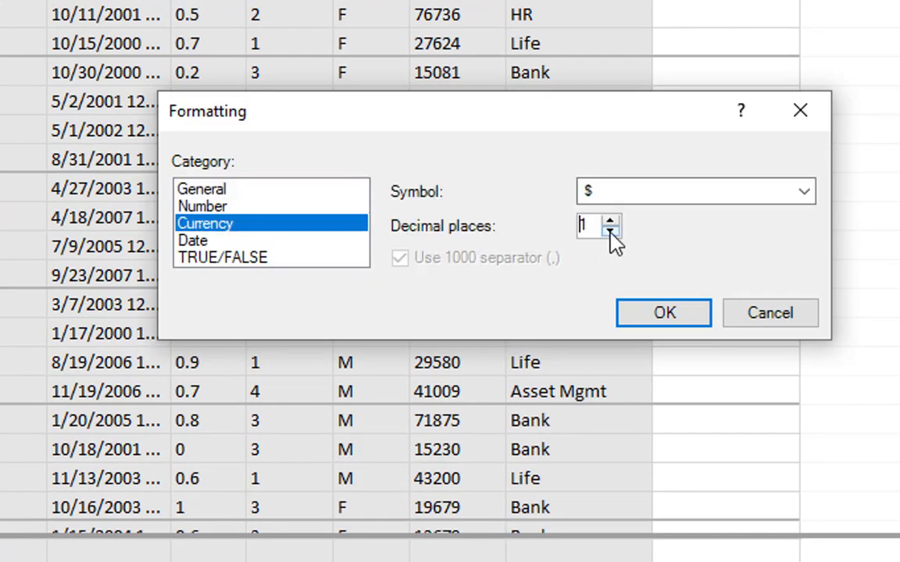
click(610, 230)
click(660, 313)
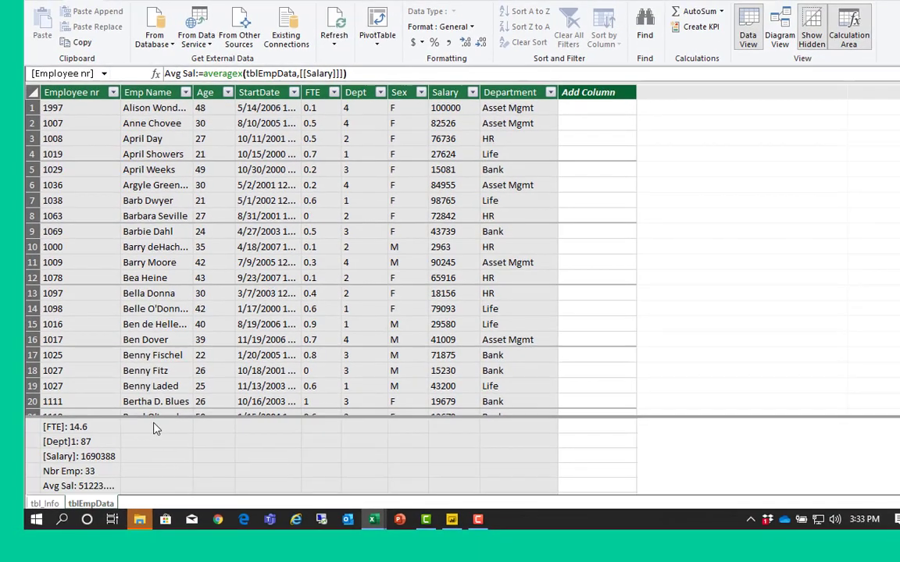
- Format the [Salary] measure as Currency with the $ symbol and 0 decimal places
click(74, 460)
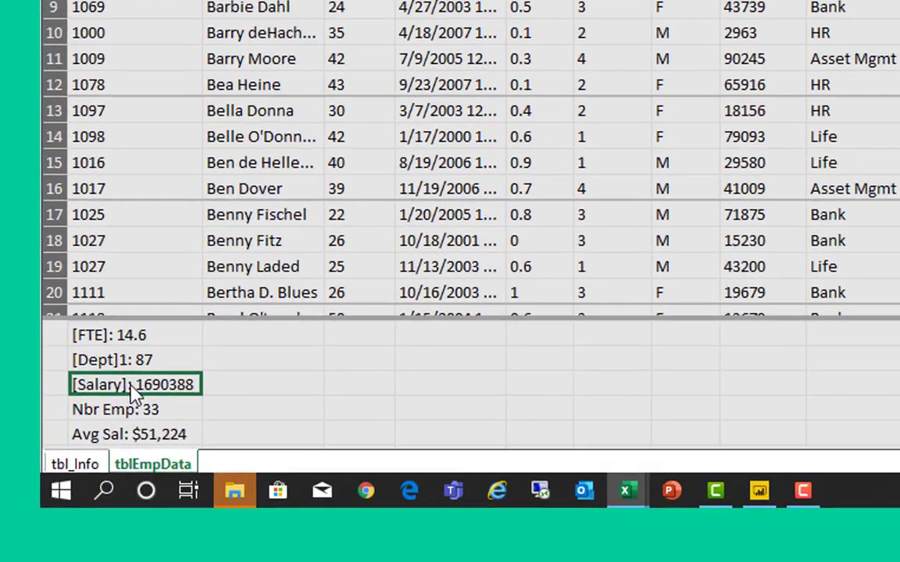
right_click(134, 392)
click(216, 453)
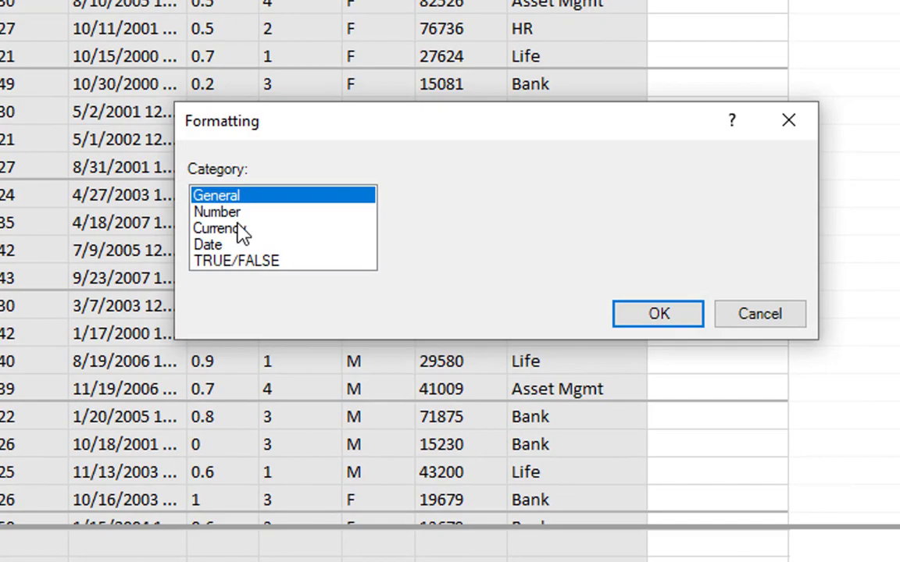
click(226, 229)
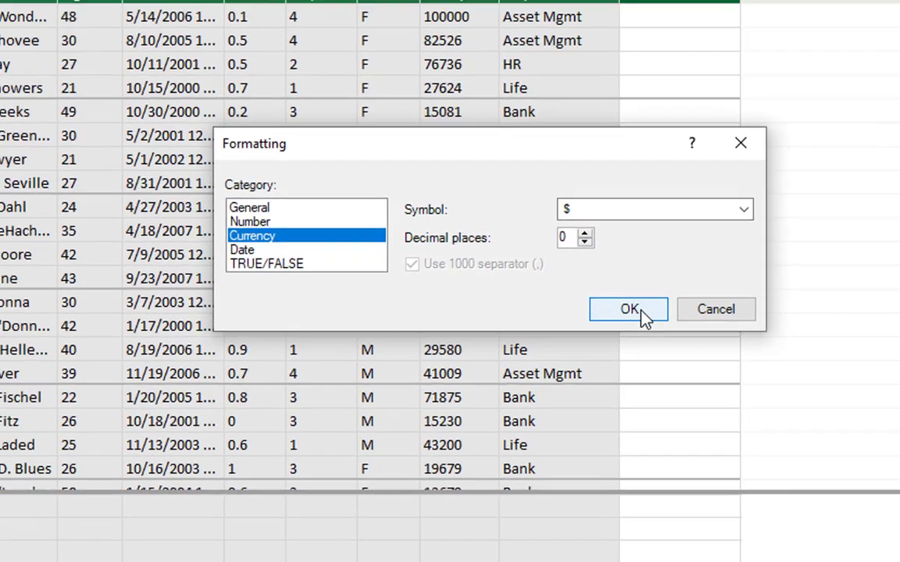
click(660, 315)
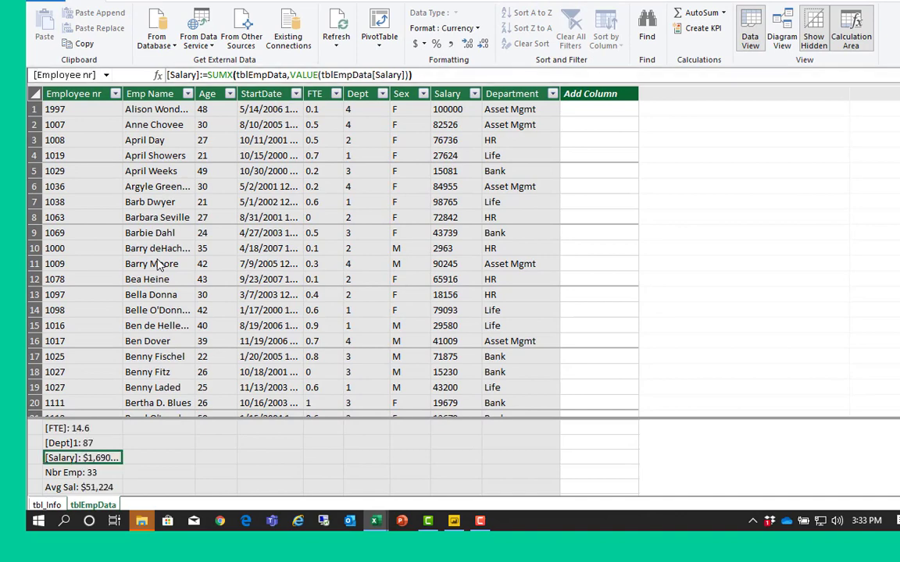
- Return to the workbook and check the [Salary] and Avg Sal columns of the Sandbox PivotTable
click(157, 264)
key(alt+Tab)
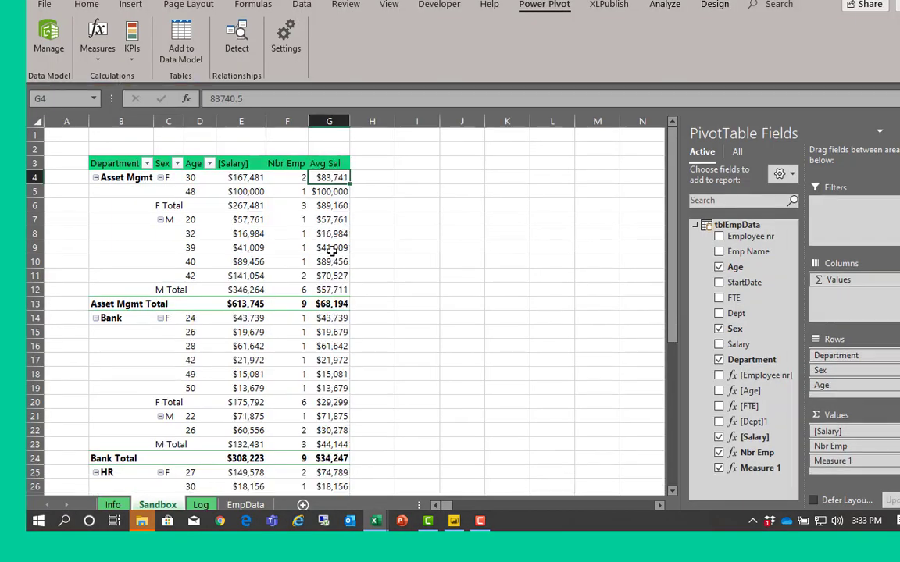
click(243, 191)
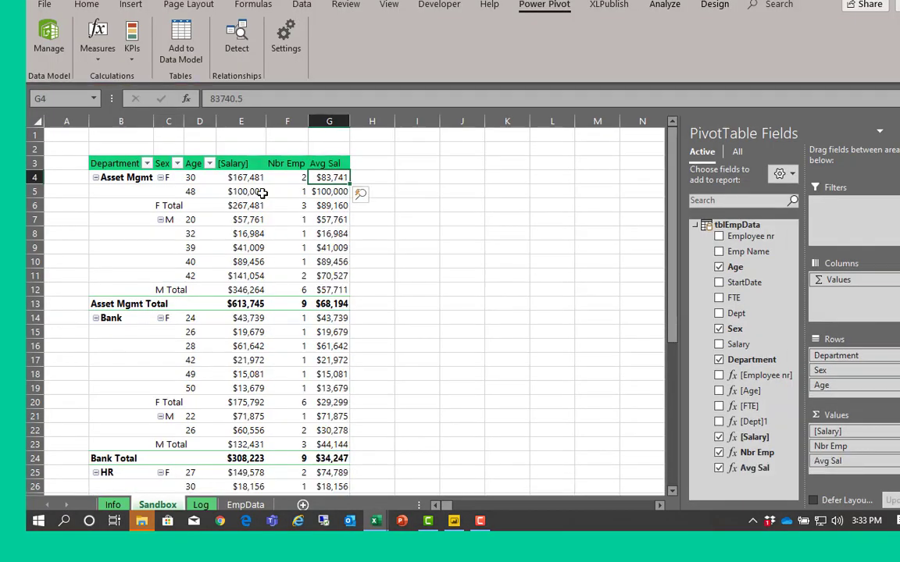
scroll(340, 331, down, 6)
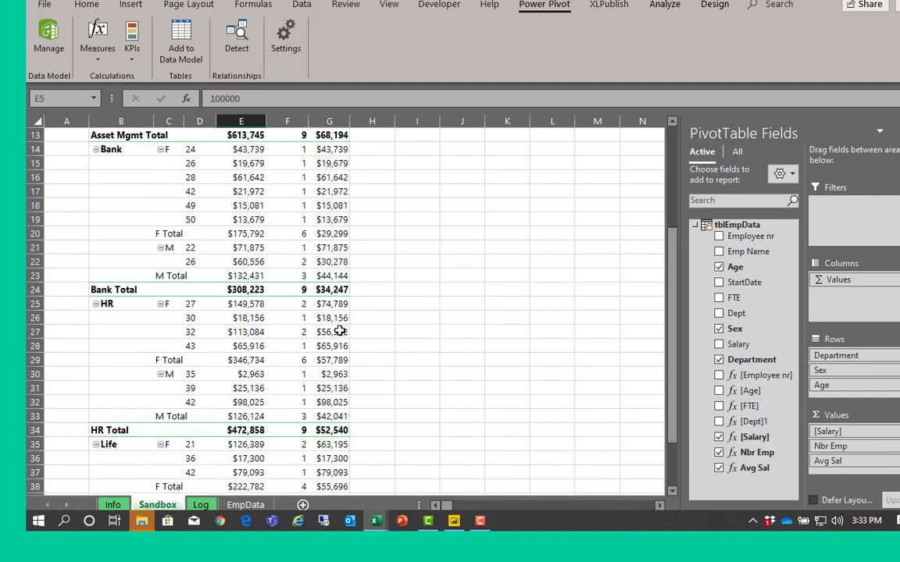
scroll(294, 312, up, 6)
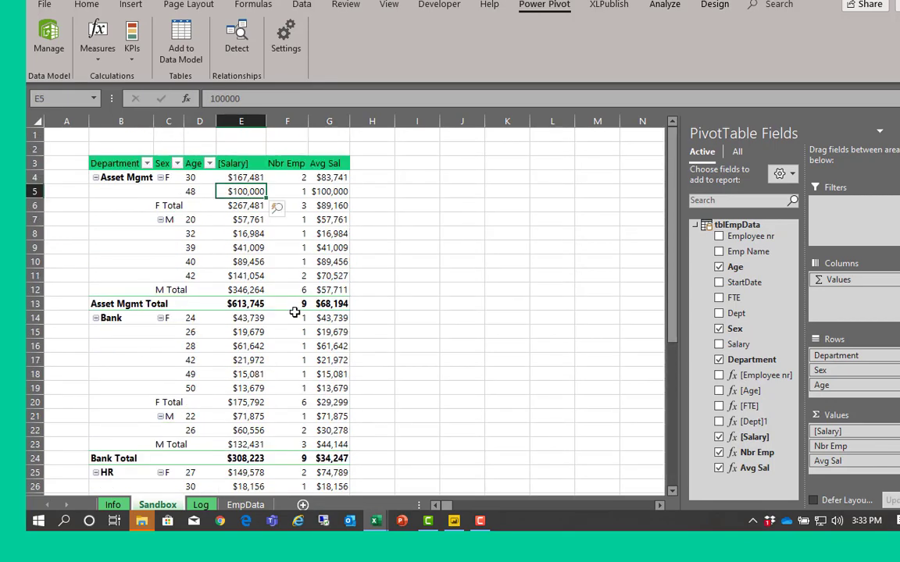
- Publish the workbook's Excel data with XLPublish from the Sandbox sheet
click(60, 134)
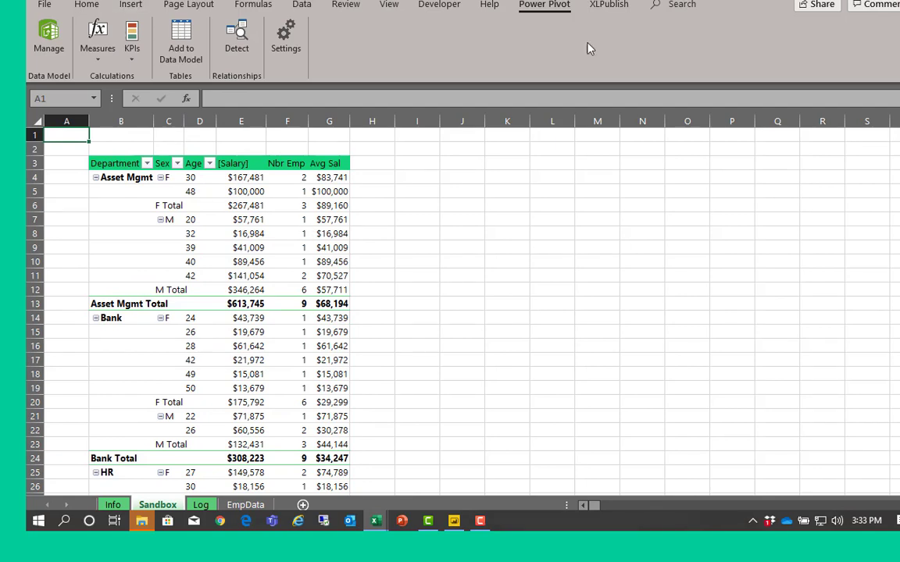
click(287, 234)
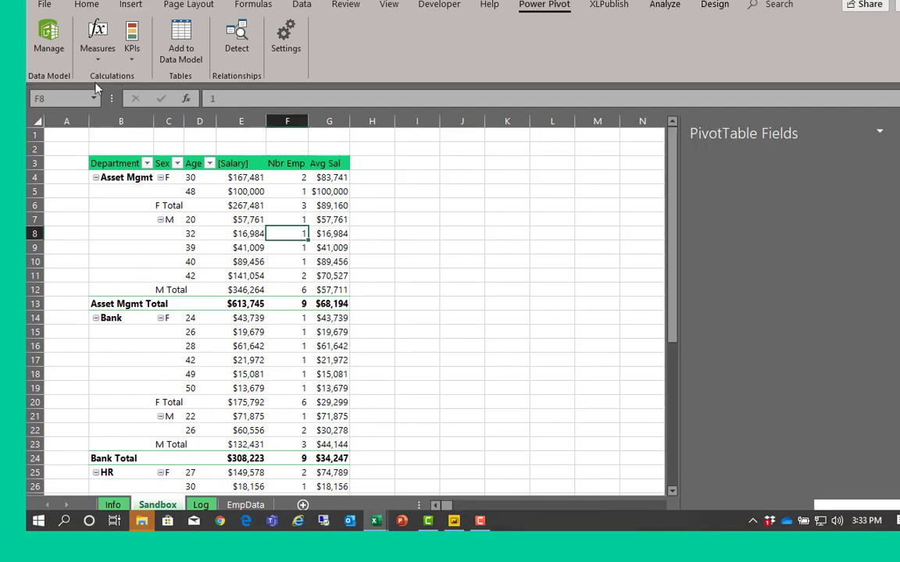
click(53, 39)
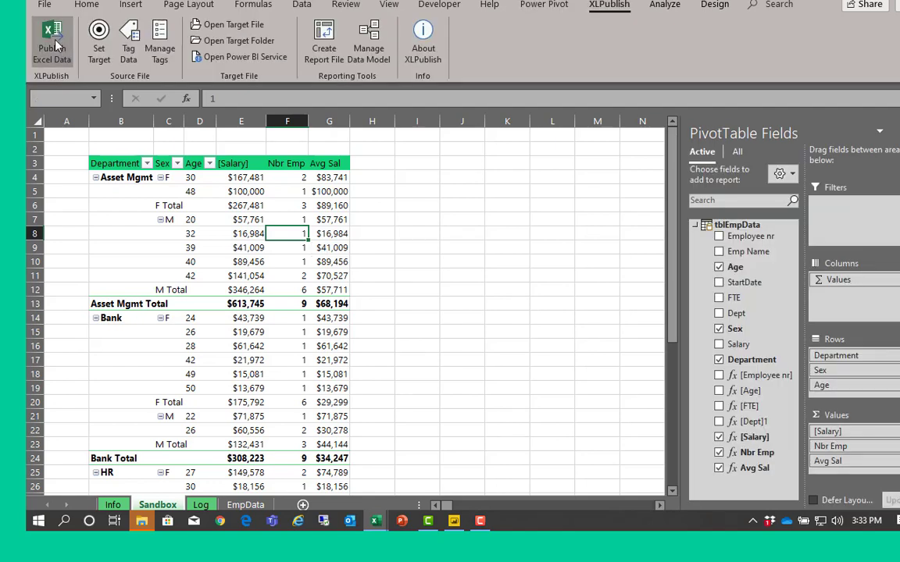
click(508, 294)
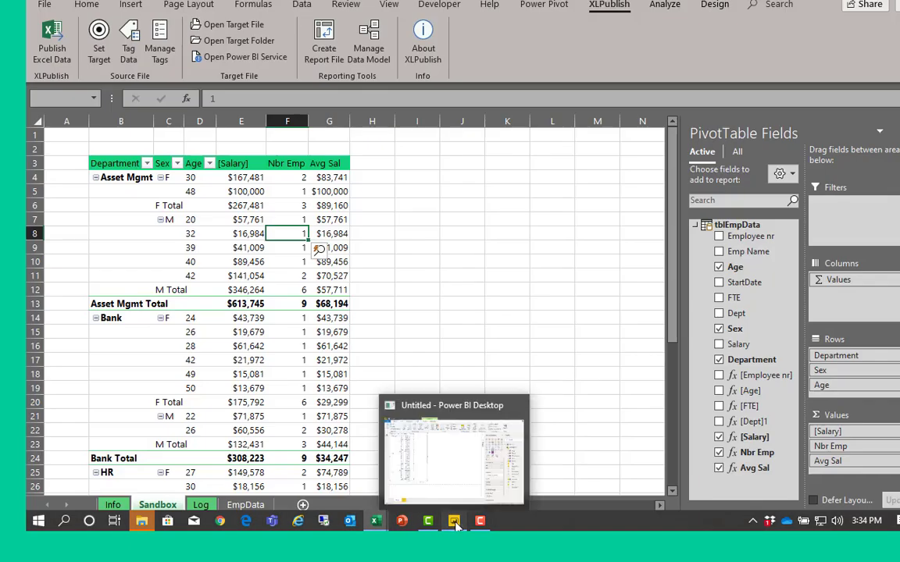
- Switch to the Power BI report, add Avg Sal to the values of the matrix and look through its rows
click(454, 521)
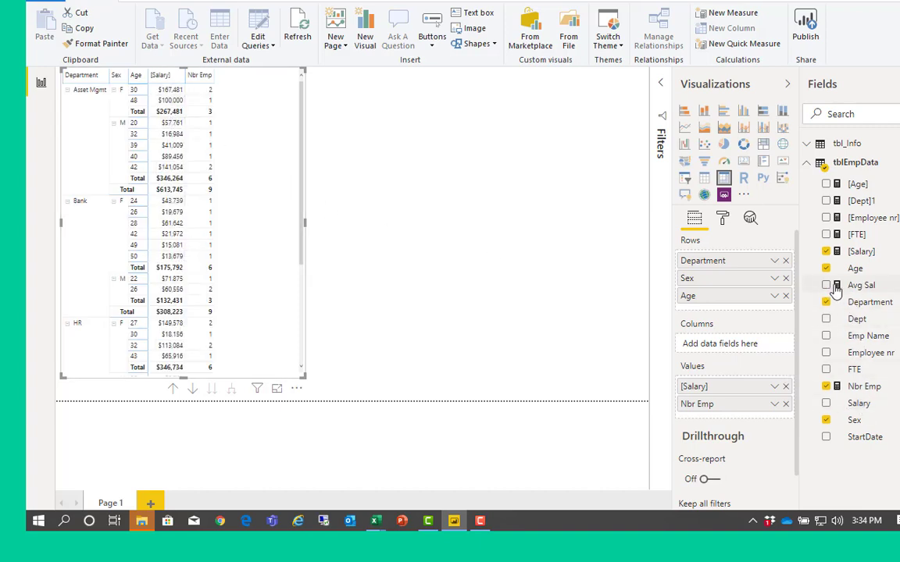
drag(838, 289, 213, 175)
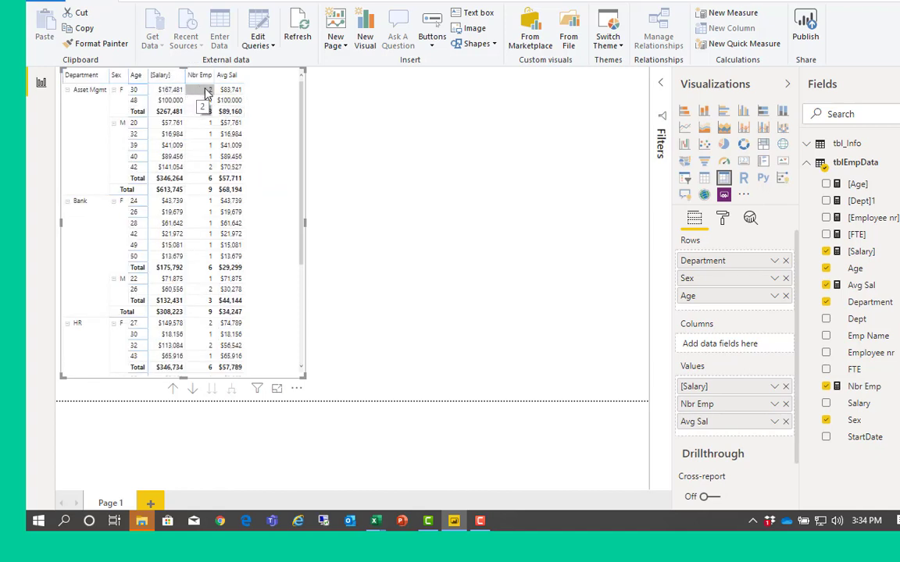
scroll(275, 307, down, 4)
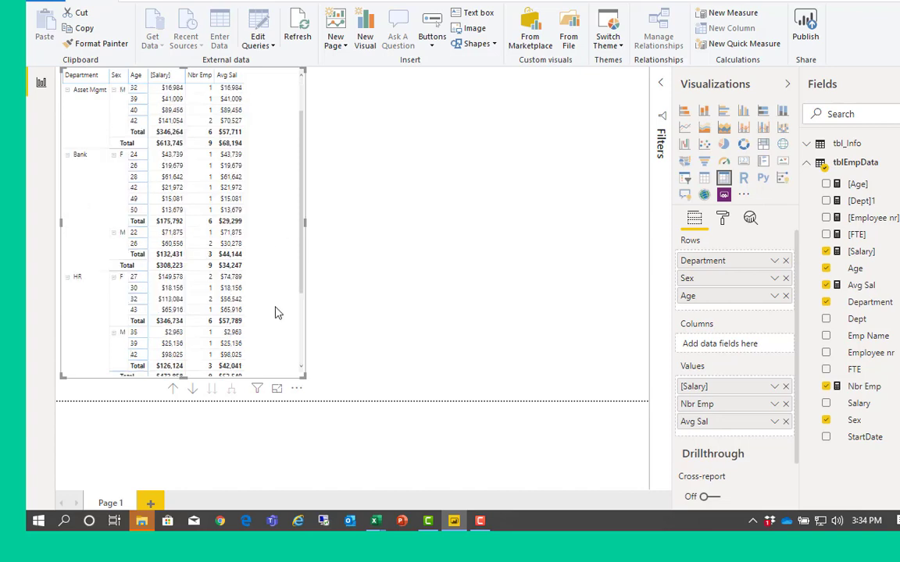
scroll(275, 313, up, 4)
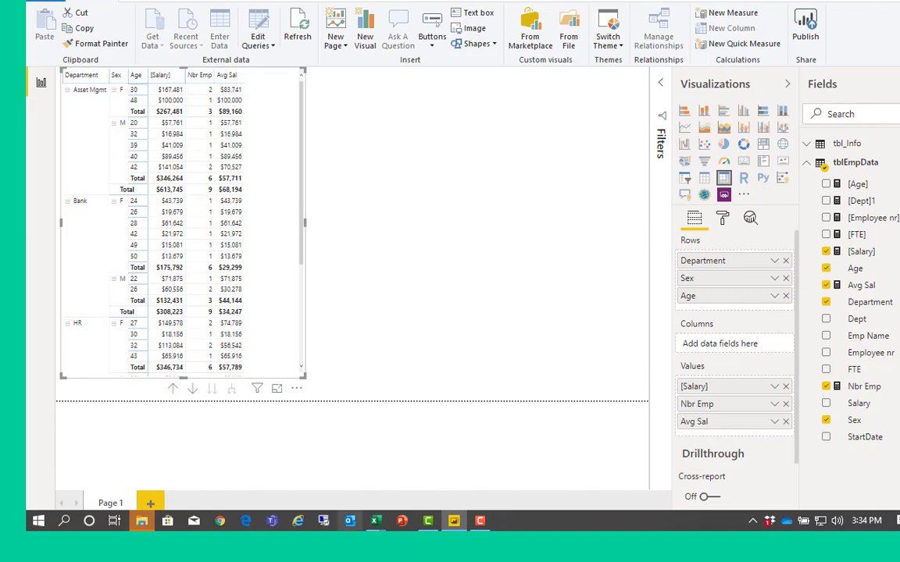
- Switch to HR Analysis 04.xlsx in Excel to examine its Employees Table sheet and return to xlp_HR Analysis 04.xlsx
mouse_move(376, 523)
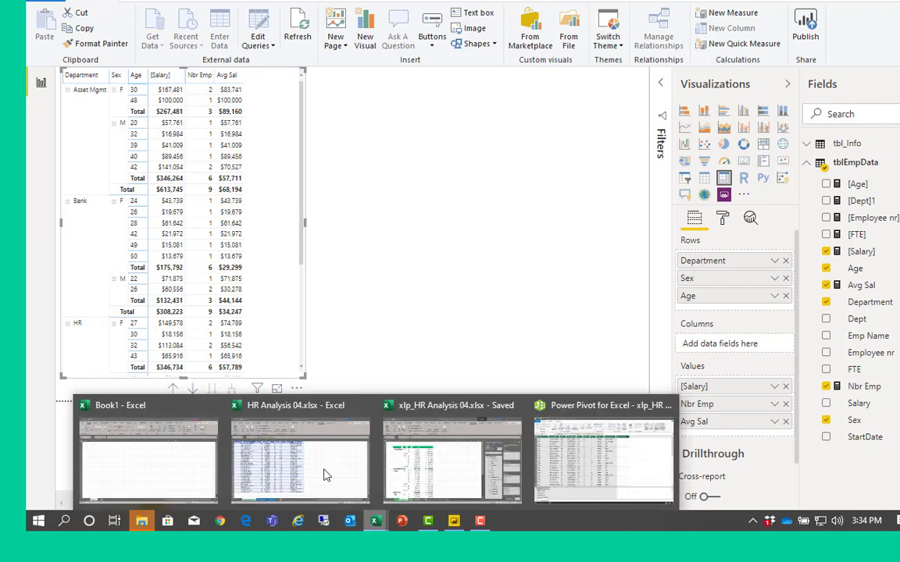
click(322, 526)
click(252, 287)
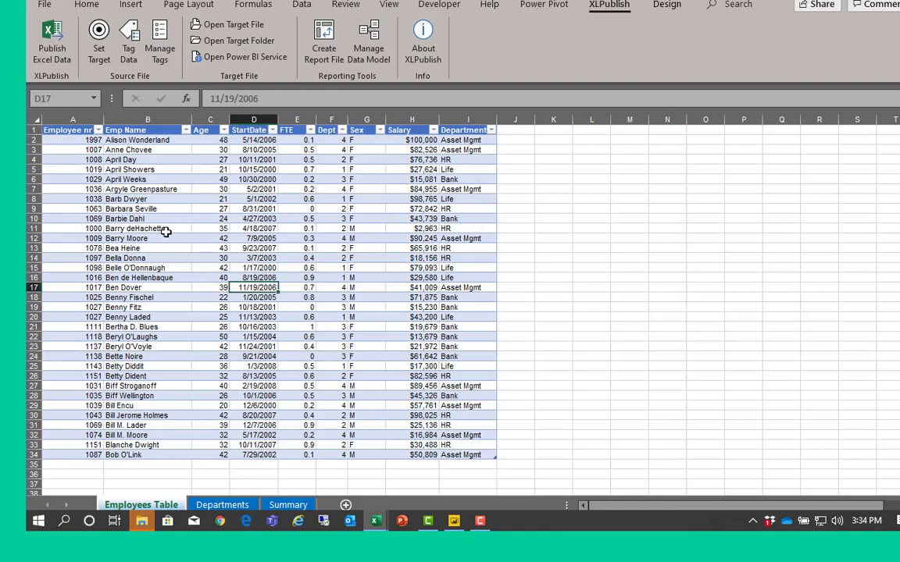
click(200, 250)
click(137, 191)
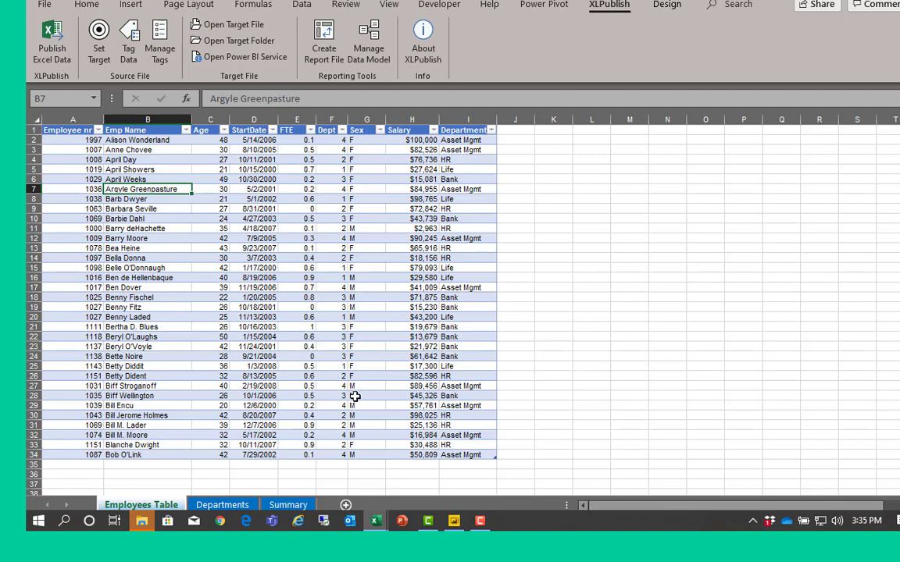
mouse_move(380, 525)
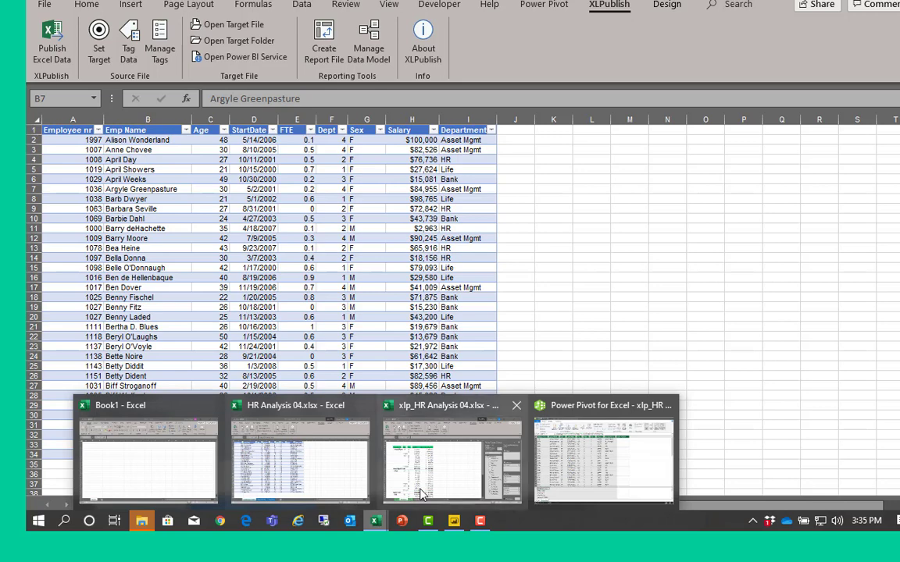
click(420, 488)
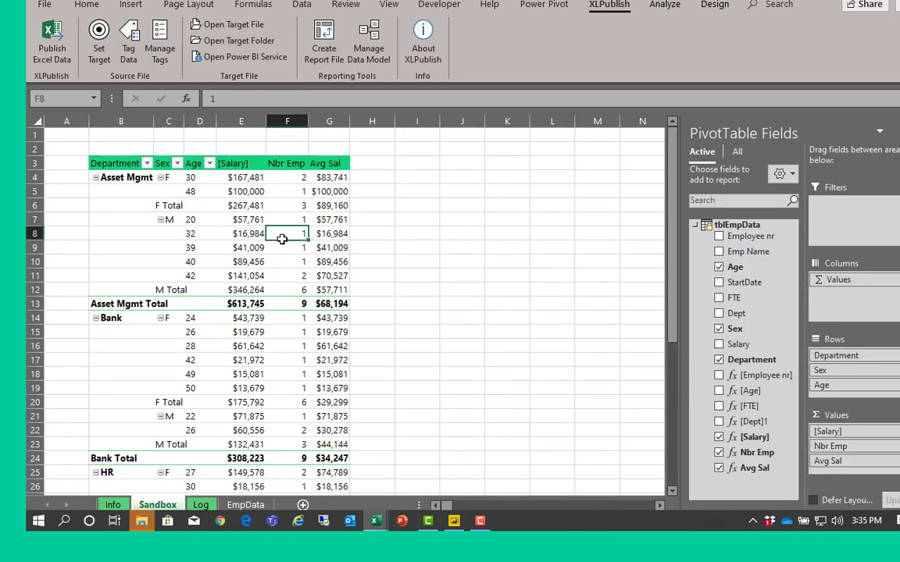